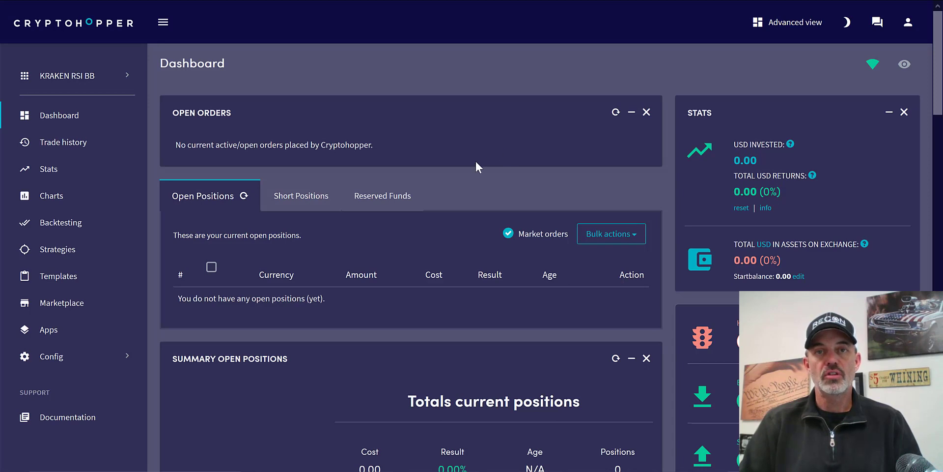
- Open Backtesting, load the saved Multiple TA config and keep BAT as the coin
click(66, 225)
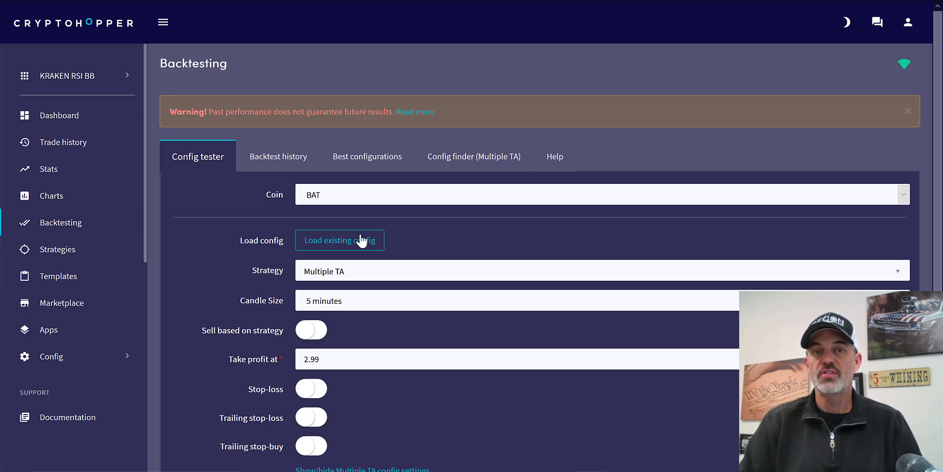
click(346, 248)
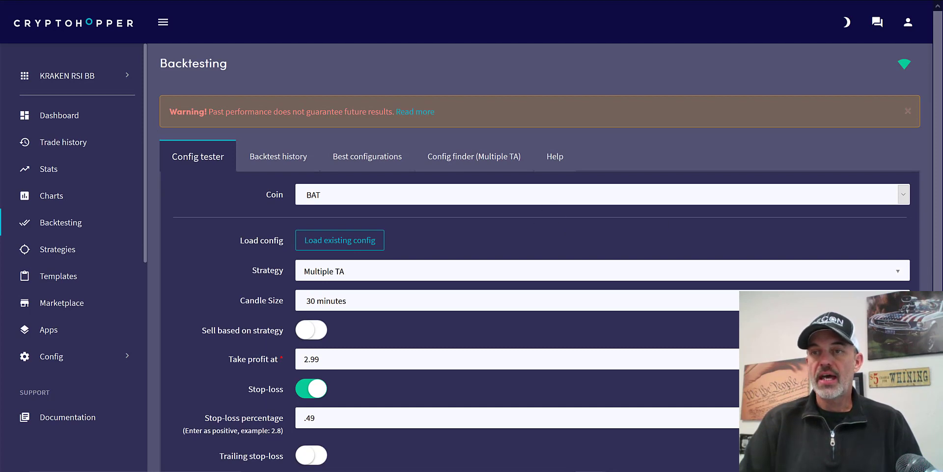
scroll(918, 136, down, 1)
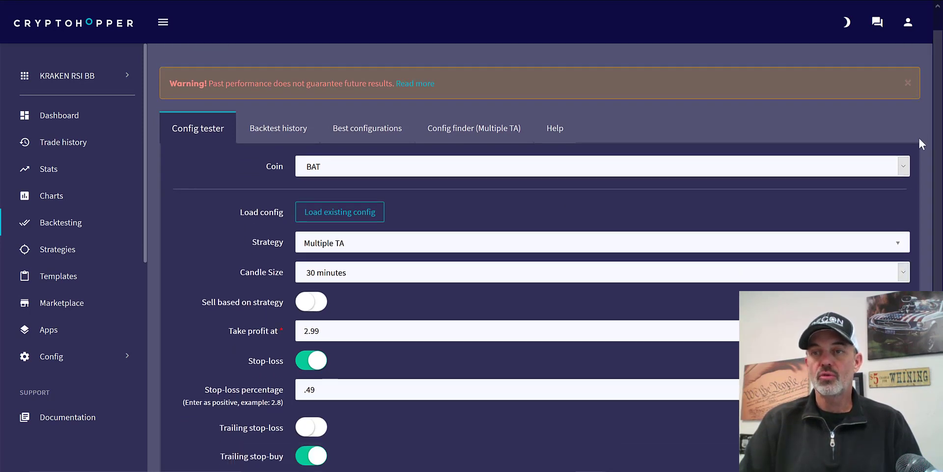
click(905, 167)
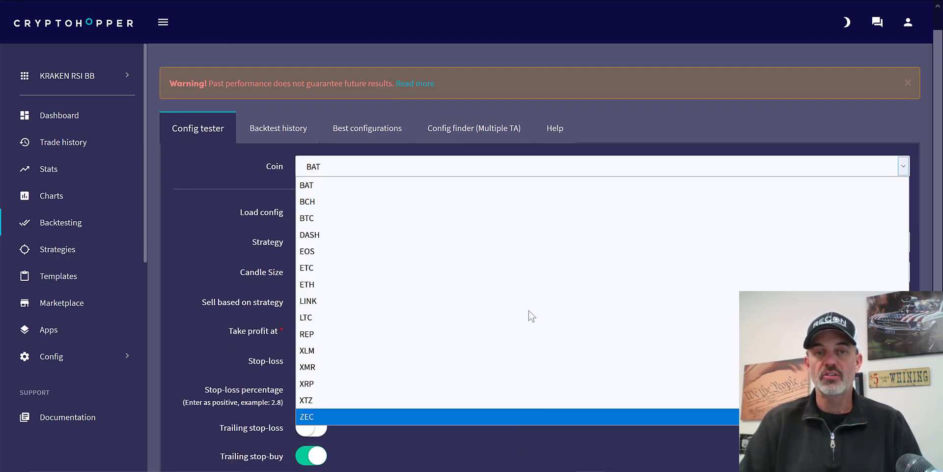
click(852, 108)
- Review the loaded settings: 30-minute candles, take profit 2.99, stop-loss .49, trailing stop-buy .30
scroll(786, 128, down, 2)
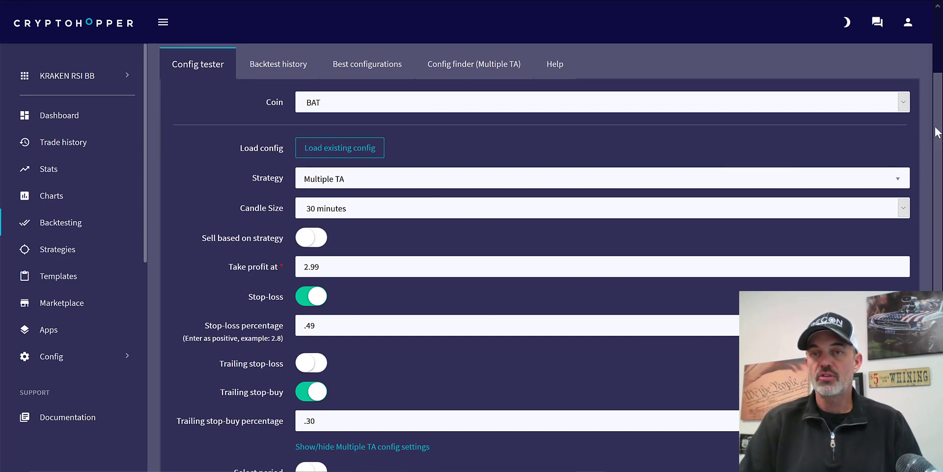
drag(936, 143, 937, 199)
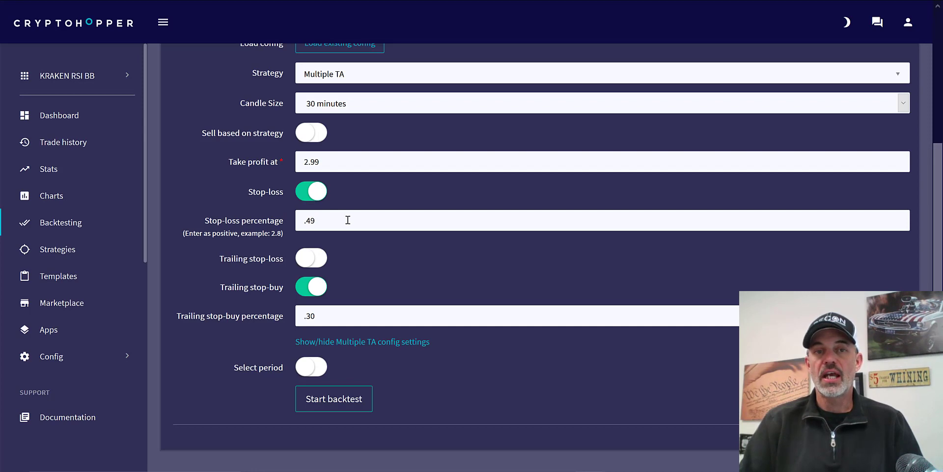
drag(316, 221, 297, 221)
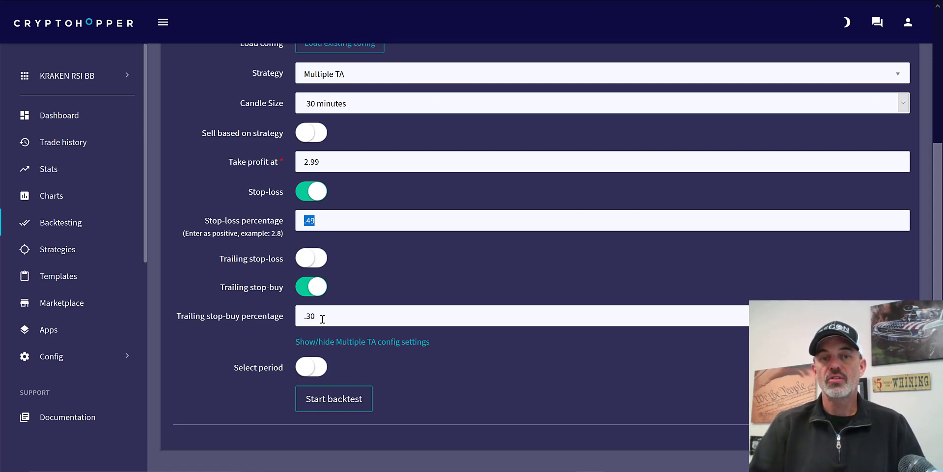
click(378, 345)
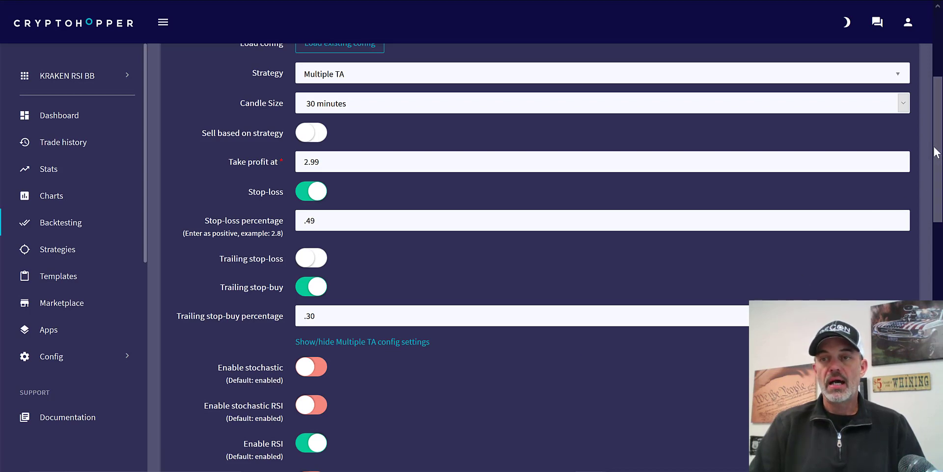
drag(935, 185, 939, 242)
scroll(939, 243, down, 1)
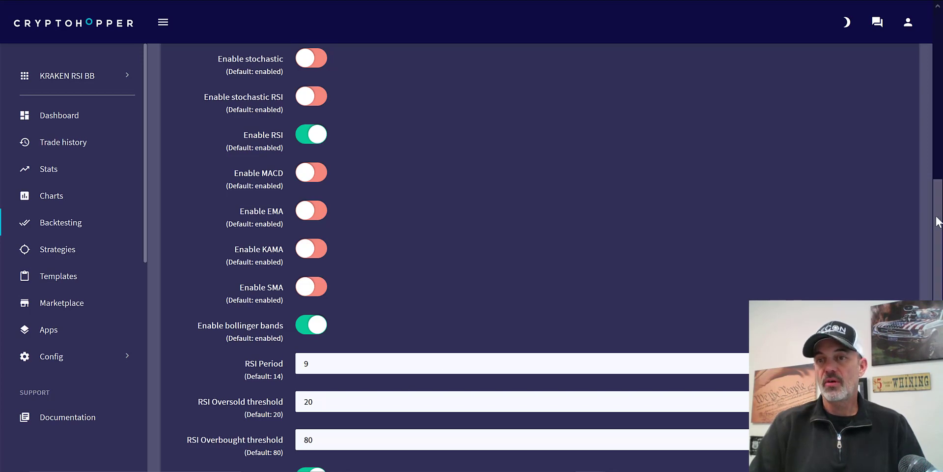
drag(938, 231, 939, 316)
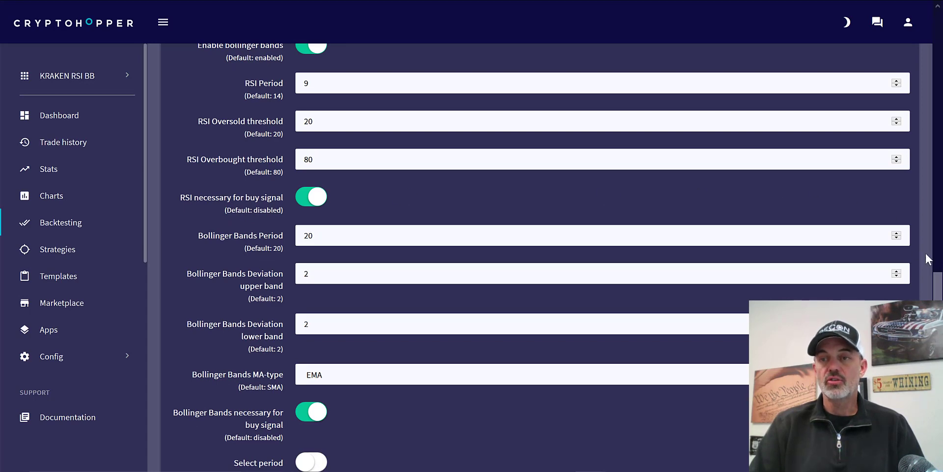
scroll(639, 231, down, 1)
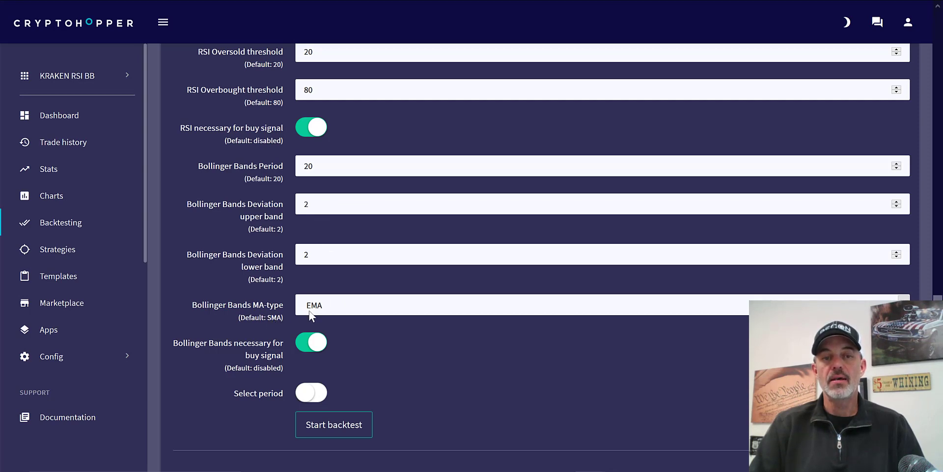
scroll(570, 258, up, 1)
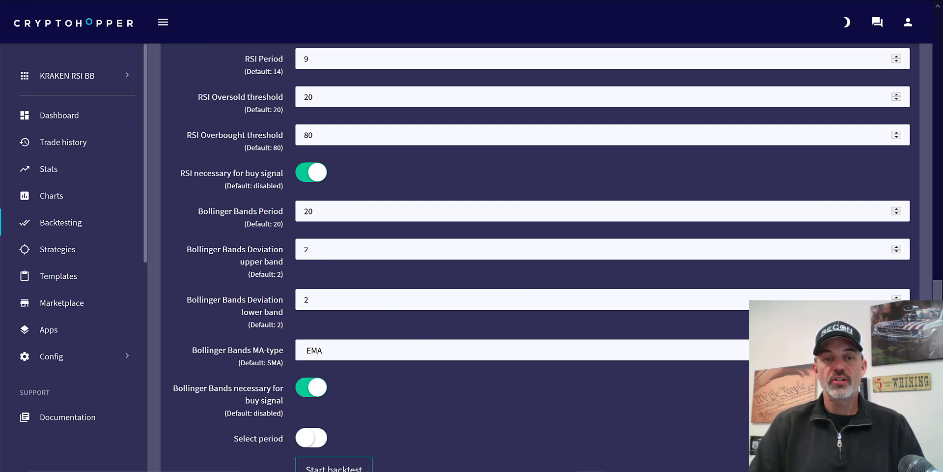
drag(935, 270, 916, 172)
scroll(918, 179, up, 2)
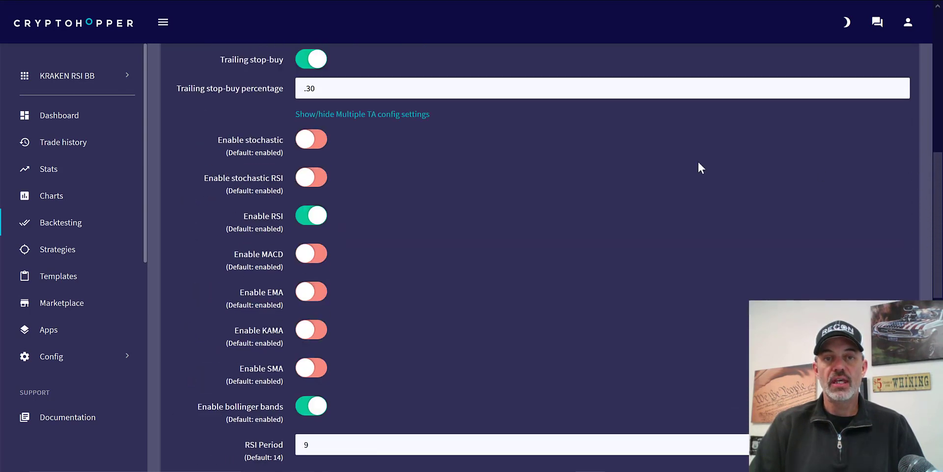
click(380, 121)
- Enable Select period to limit the BAT test to 12/28/2019–03/27/2020
click(308, 332)
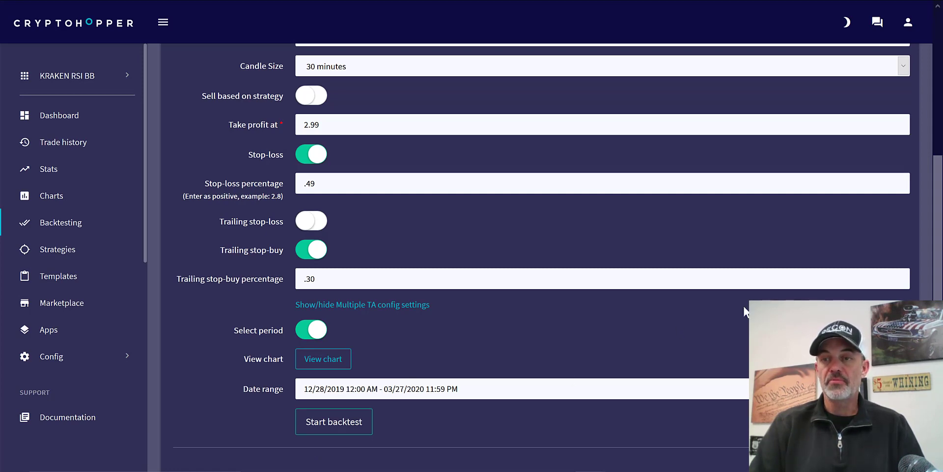
scroll(934, 199, down, 1)
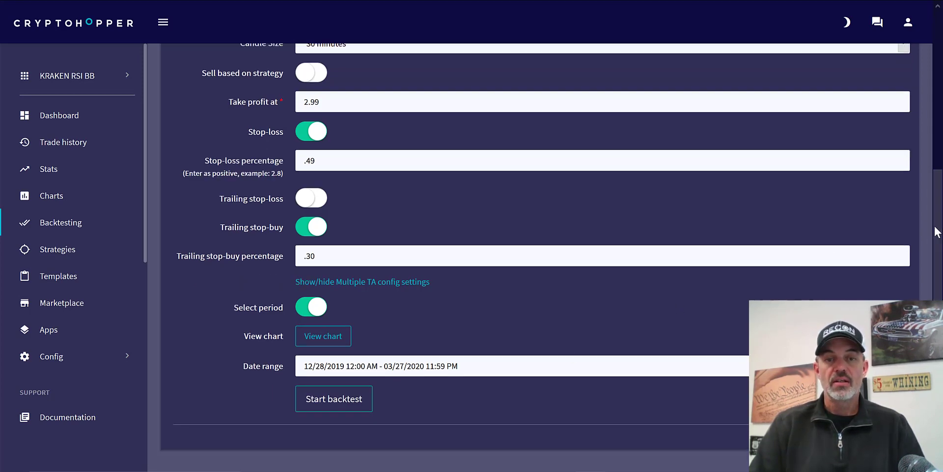
scroll(934, 199, up, 5)
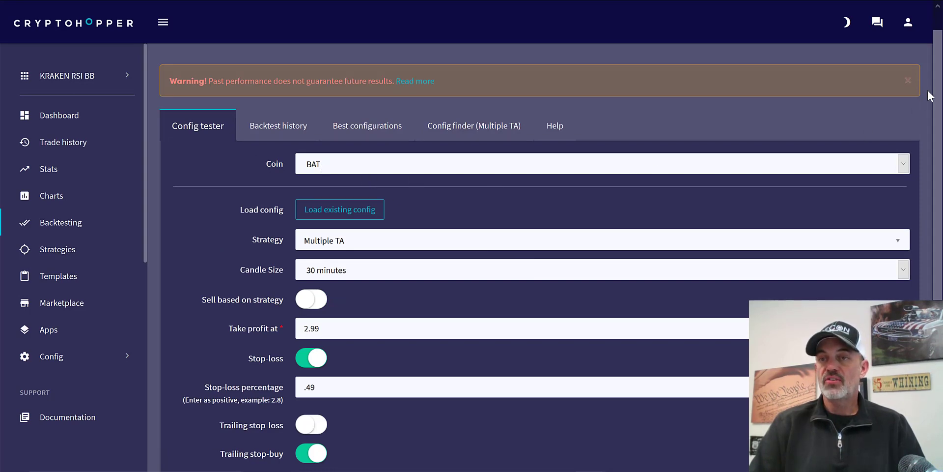
drag(937, 112, 931, 282)
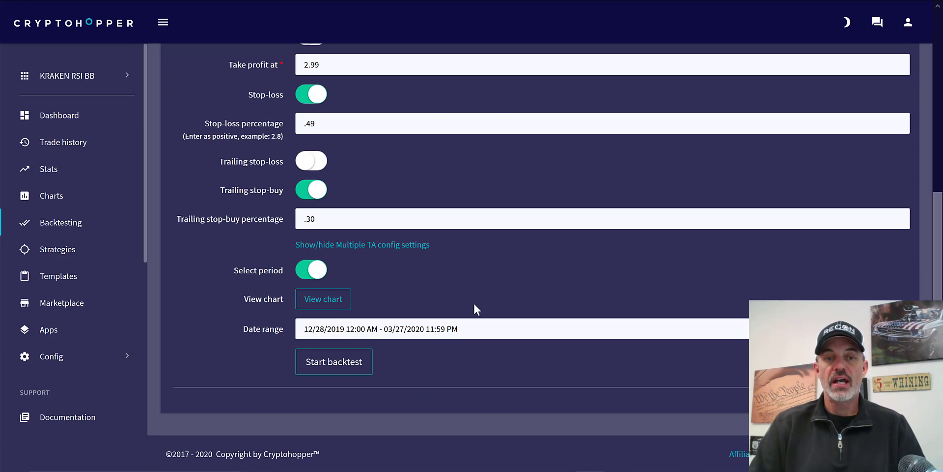
- Run the BAT backtest and review 3.05% max profit with 19 successful sells (86.36%)
click(349, 363)
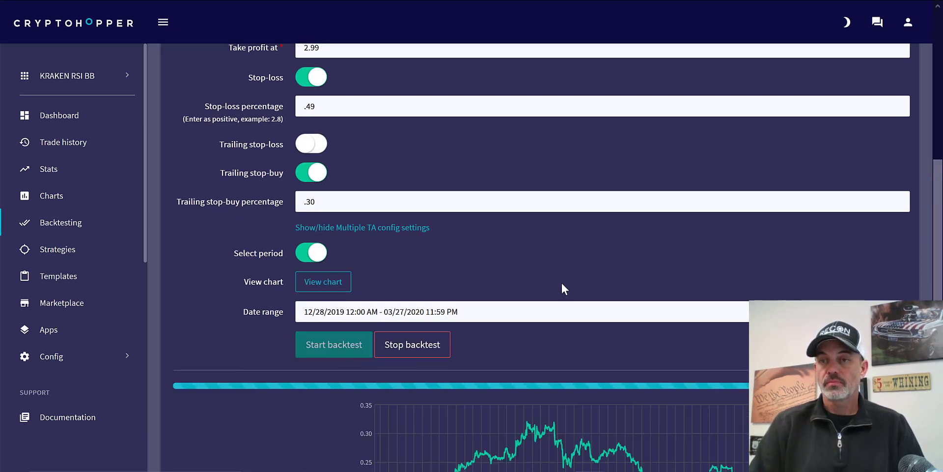
drag(938, 175, 938, 262)
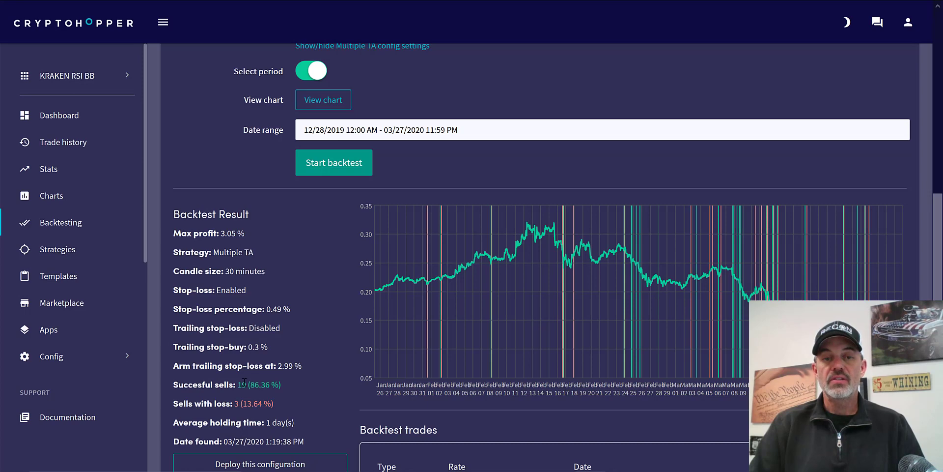
drag(233, 404, 238, 384)
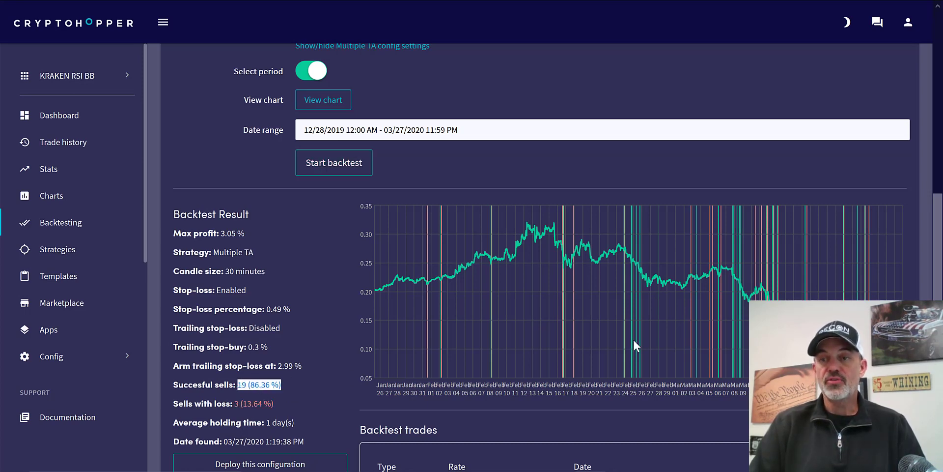
drag(936, 236, 935, 73)
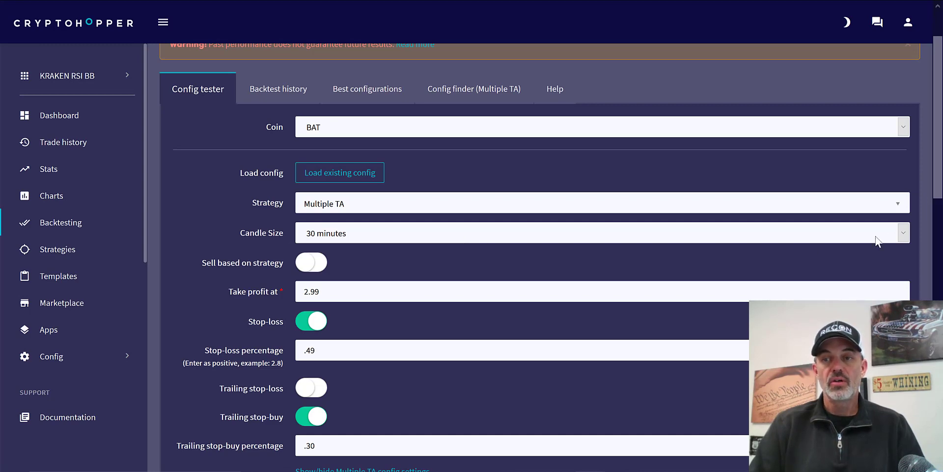
- Rerun the BAT backtest with 1-hour candles
click(904, 233)
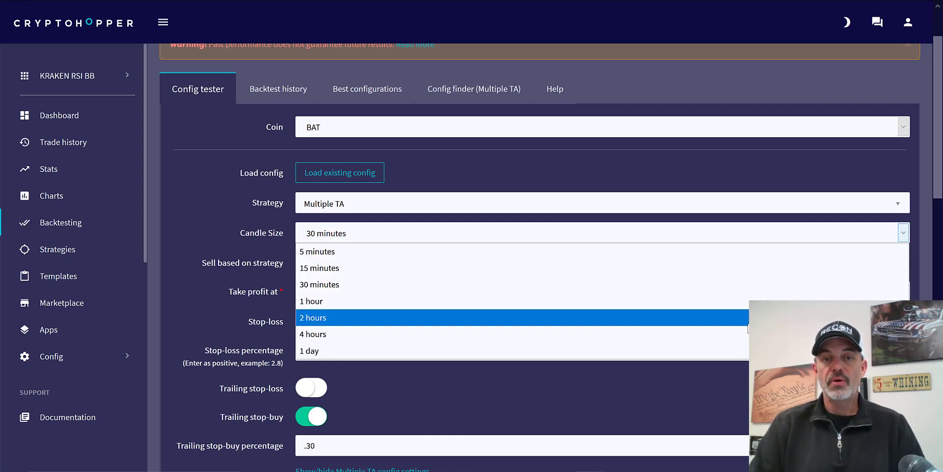
click(740, 300)
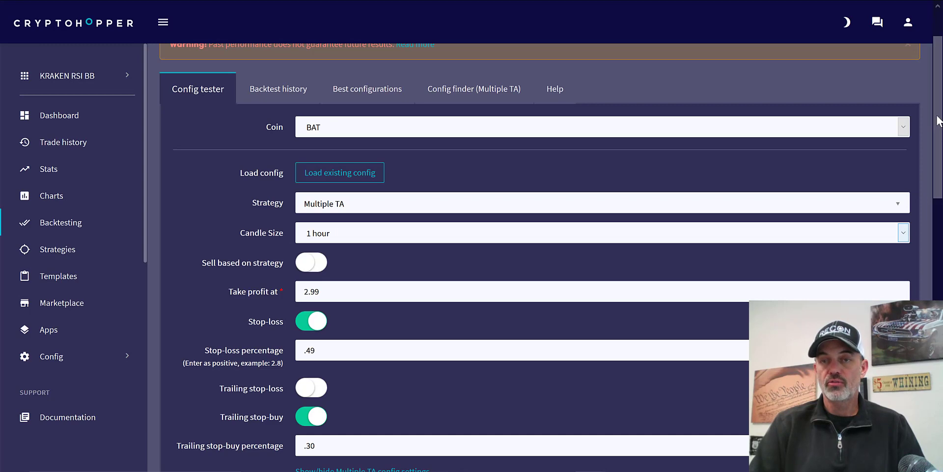
scroll(939, 250, down, 2)
scroll(939, 251, down, 5)
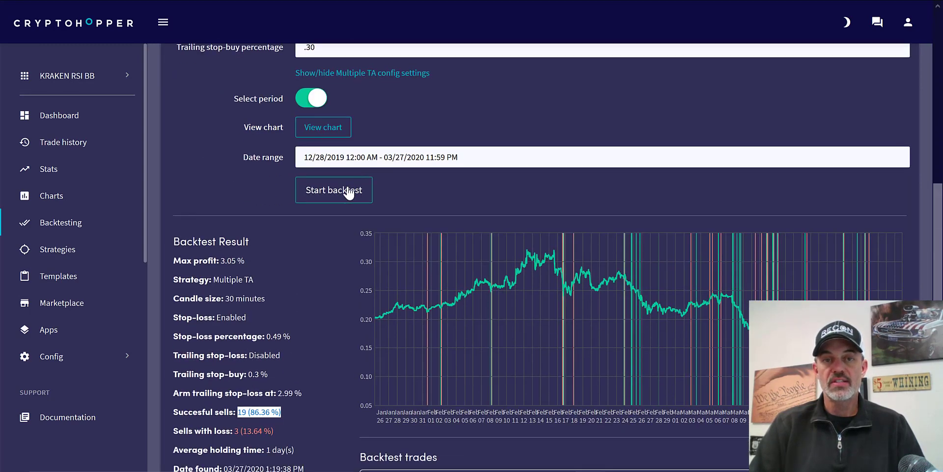
click(347, 193)
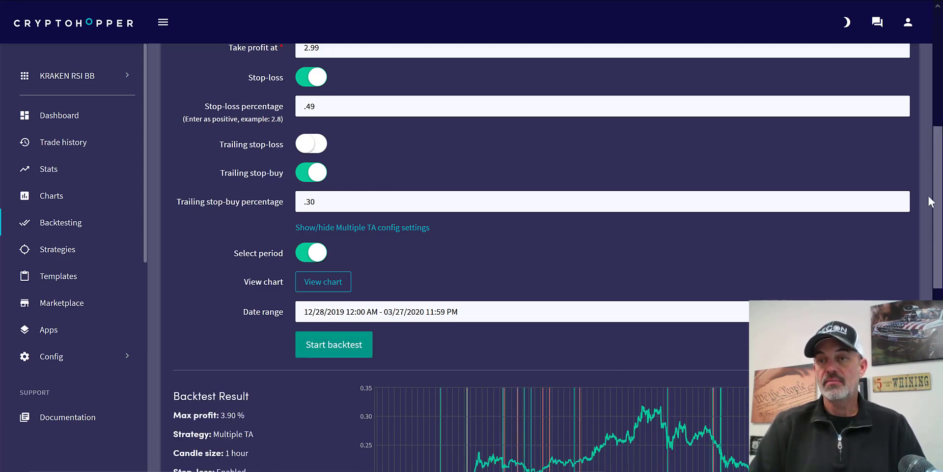
scroll(930, 202, down, 4)
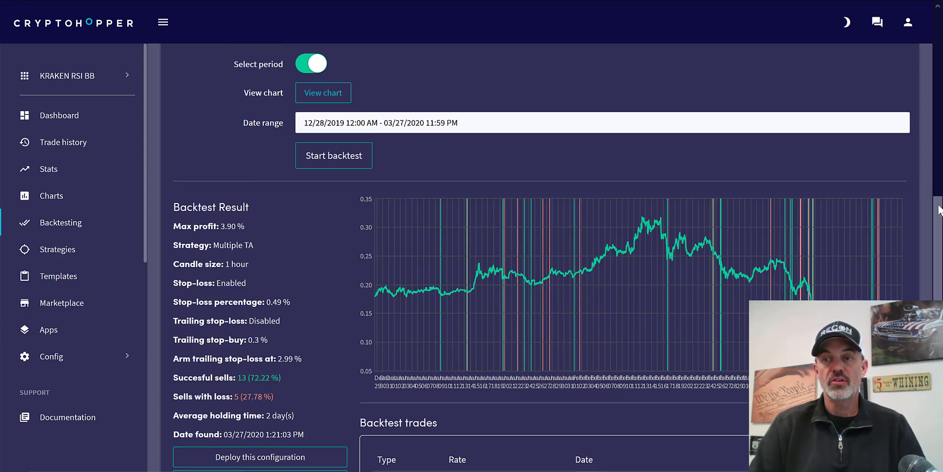
scroll(927, 73, up, 7)
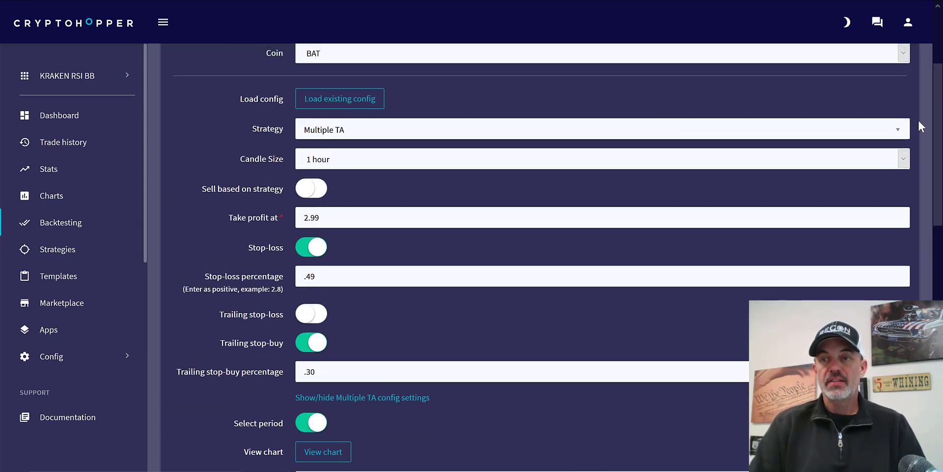
- Rerun BAT on 15-minute candles, noting 2.93% max profit and 38 successful sells (95.00%)
click(903, 159)
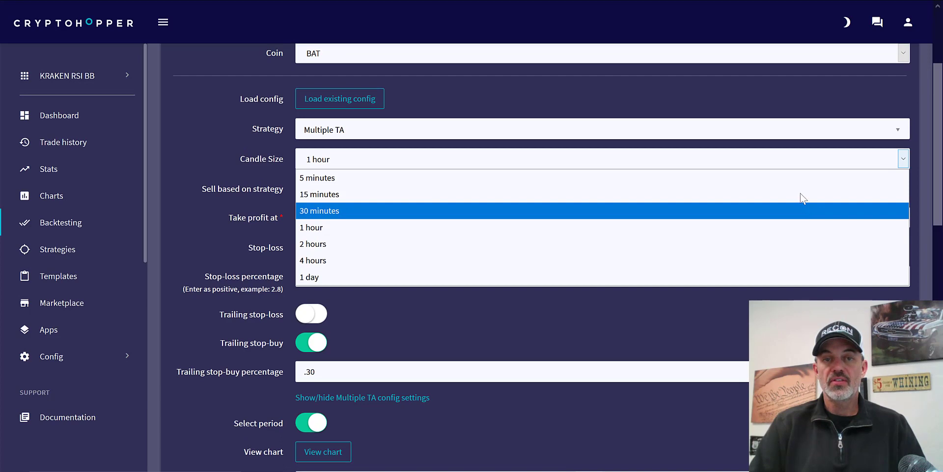
click(801, 194)
scroll(929, 105, down, 5)
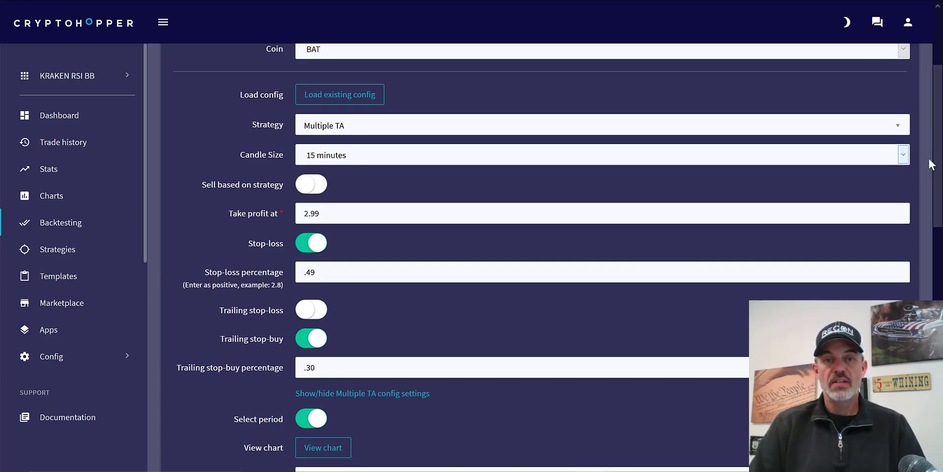
click(339, 291)
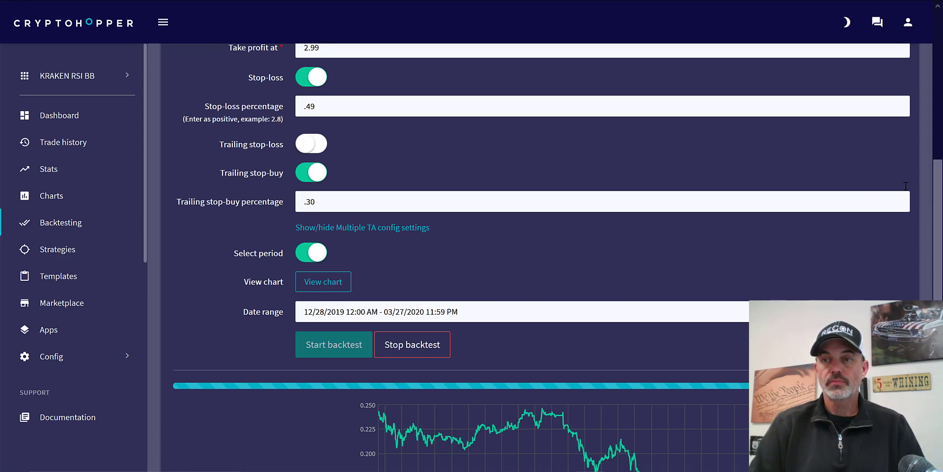
scroll(935, 210, down, 3)
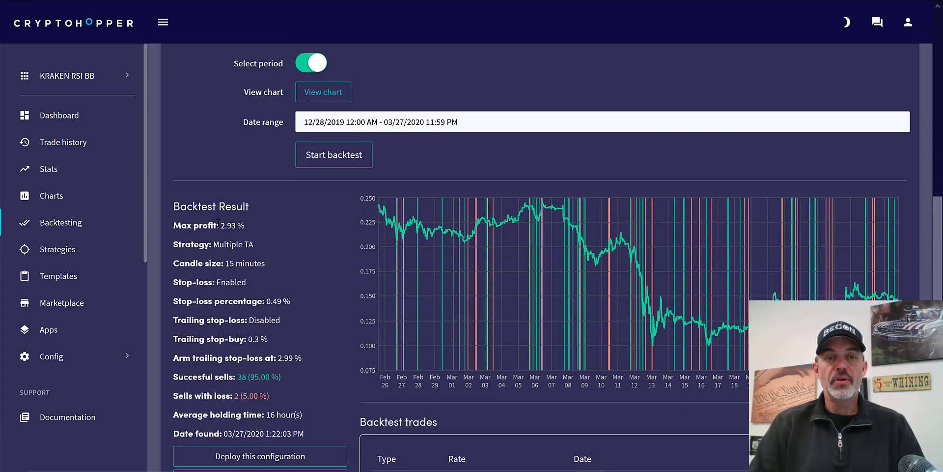
drag(218, 222, 248, 220)
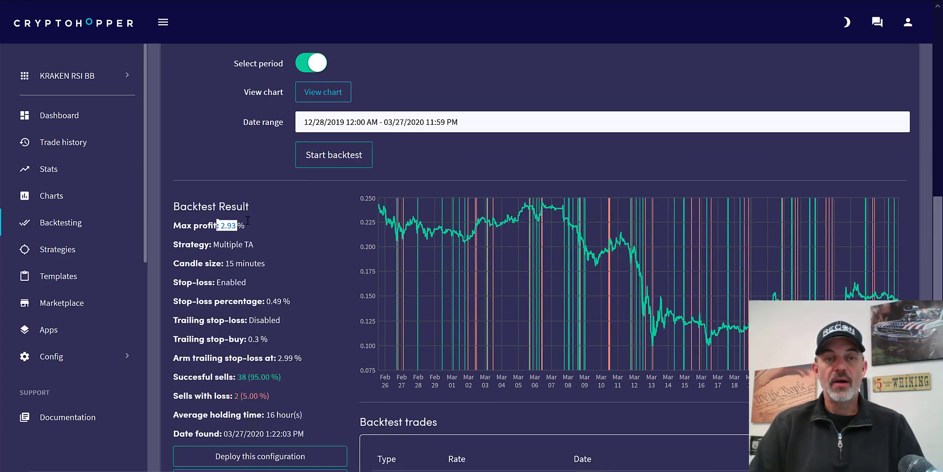
click(252, 373)
scroll(288, 372, down, 1)
drag(239, 365, 239, 367)
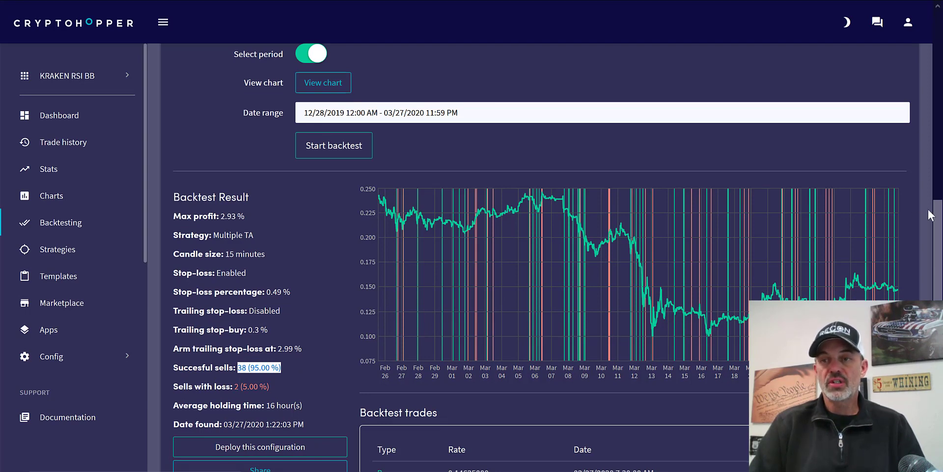
drag(934, 218, 927, 46)
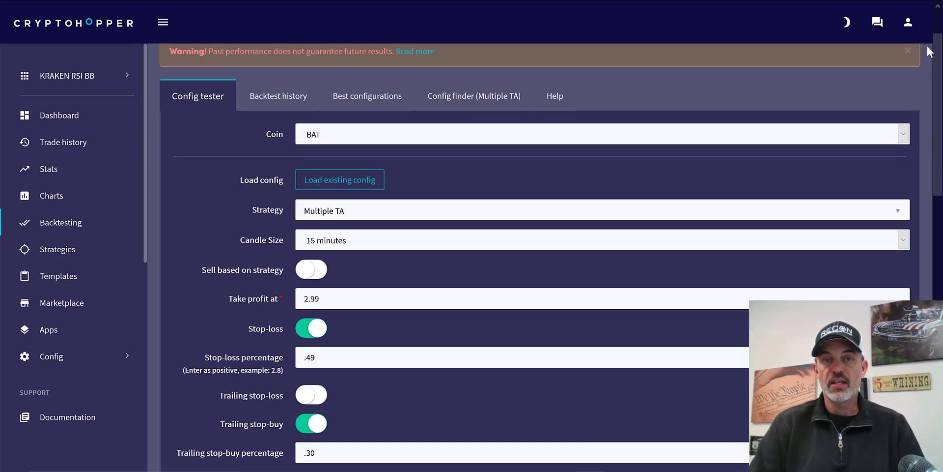
- Run a backtest with coin BCH and 30-minute candles
click(904, 131)
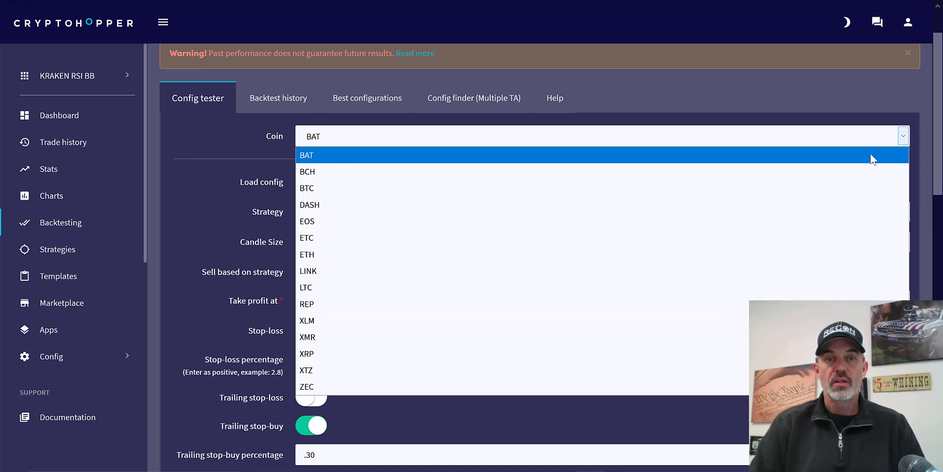
click(857, 178)
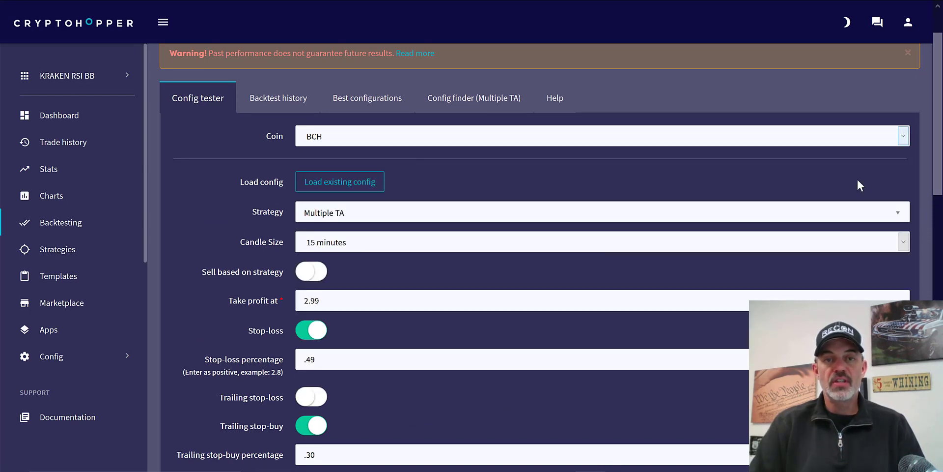
scroll(354, 139, down, 2)
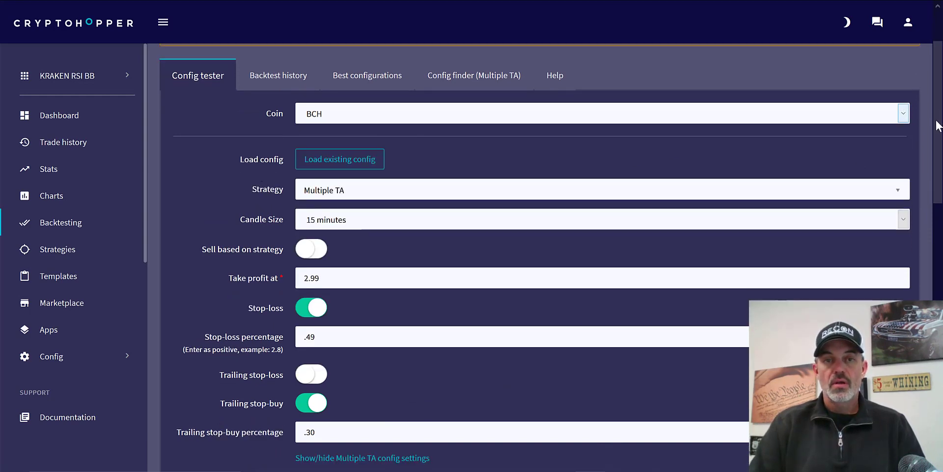
click(334, 117)
click(573, 157)
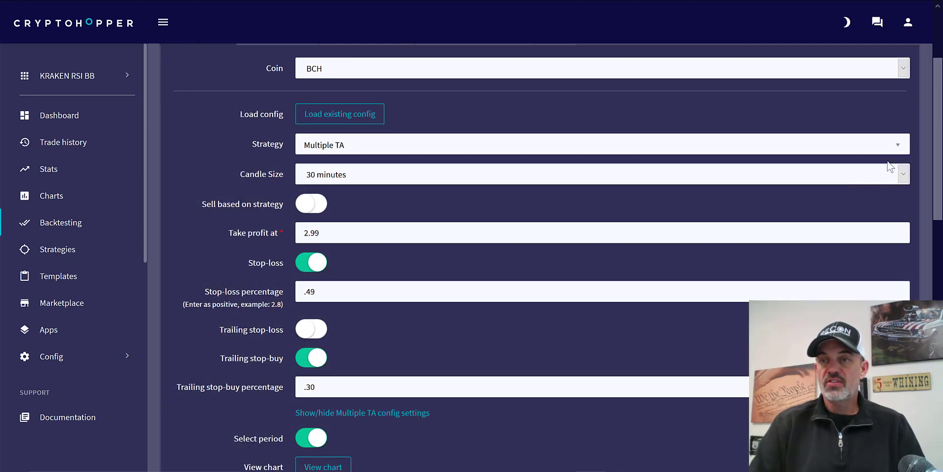
scroll(937, 171, down, 7)
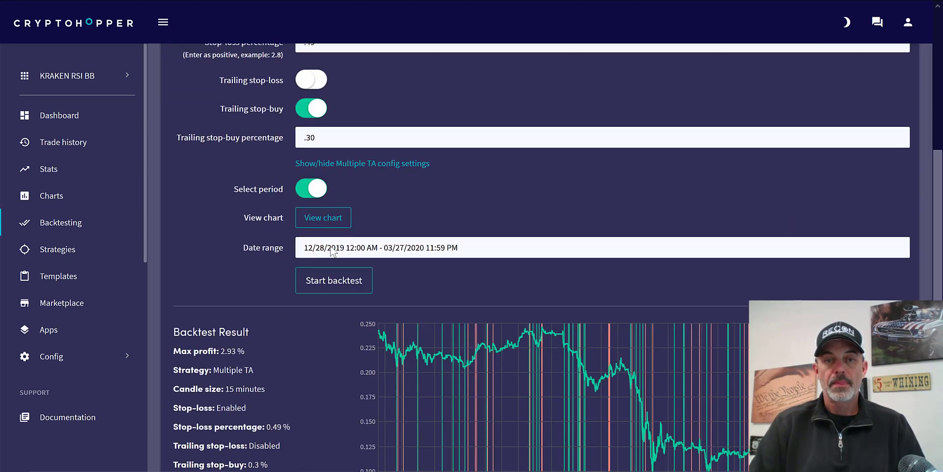
click(350, 284)
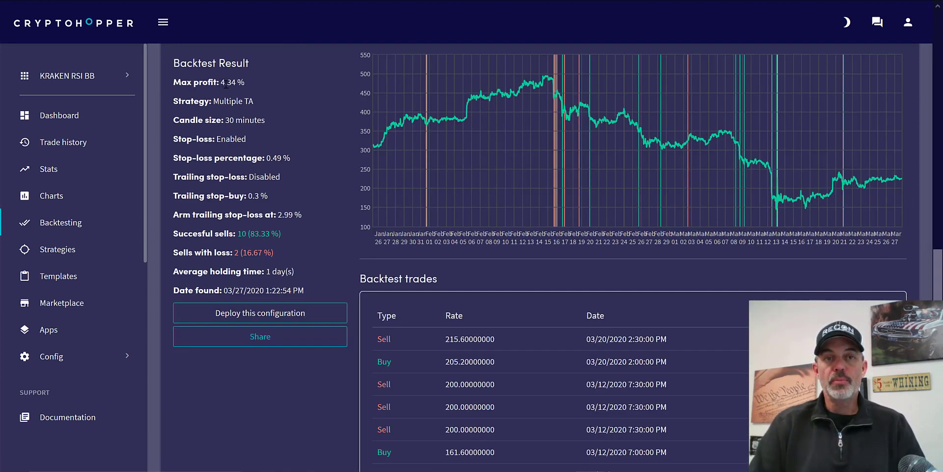
- Review the BCH result: 4.34% max profit with 10 successful sells and 2 losses
drag(220, 83, 261, 86)
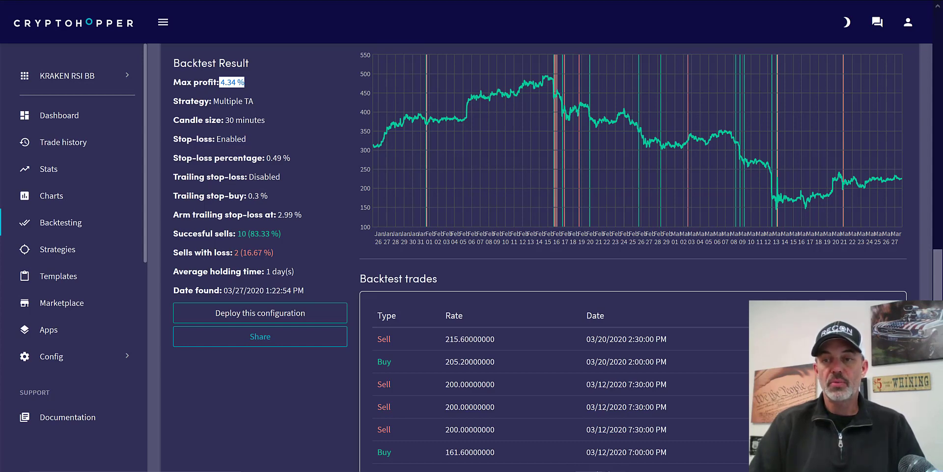
scroll(935, 197, up, 3)
scroll(935, 198, up, 10)
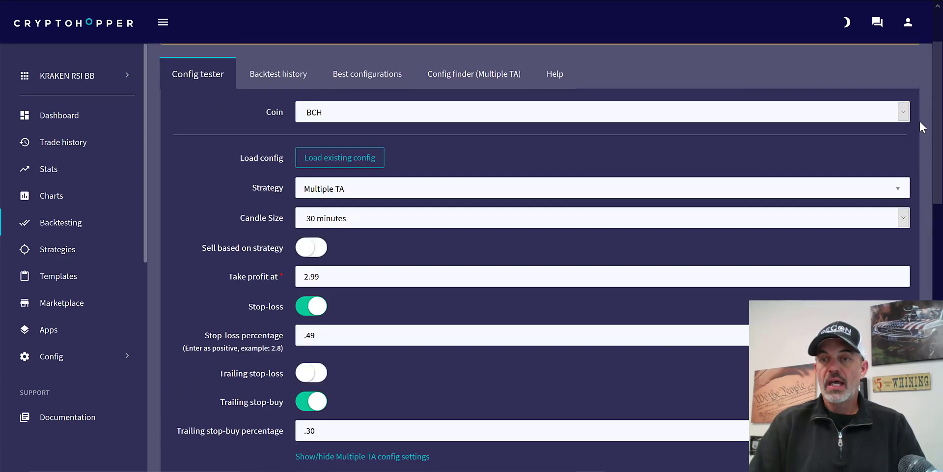
click(903, 217)
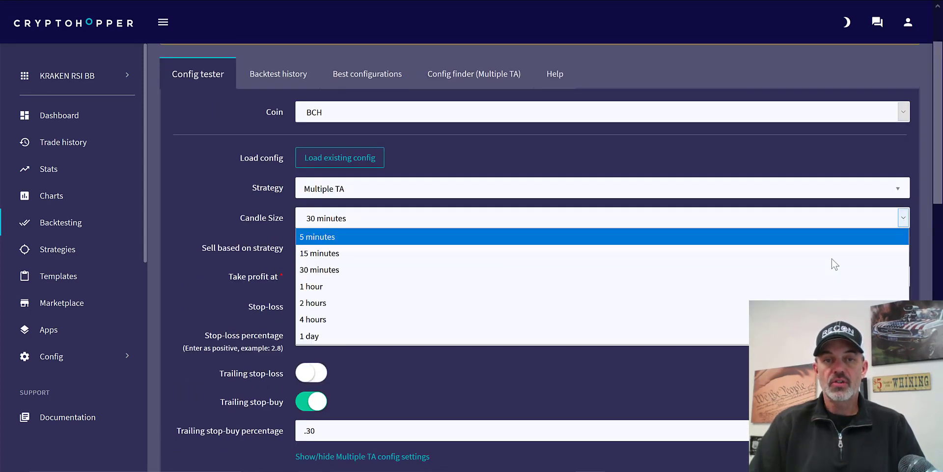
- Rerun BCH on 1-hour candles, getting 5.33% max profit and 11 successful sells (78.57%)
click(830, 286)
drag(937, 117, 930, 247)
click(344, 211)
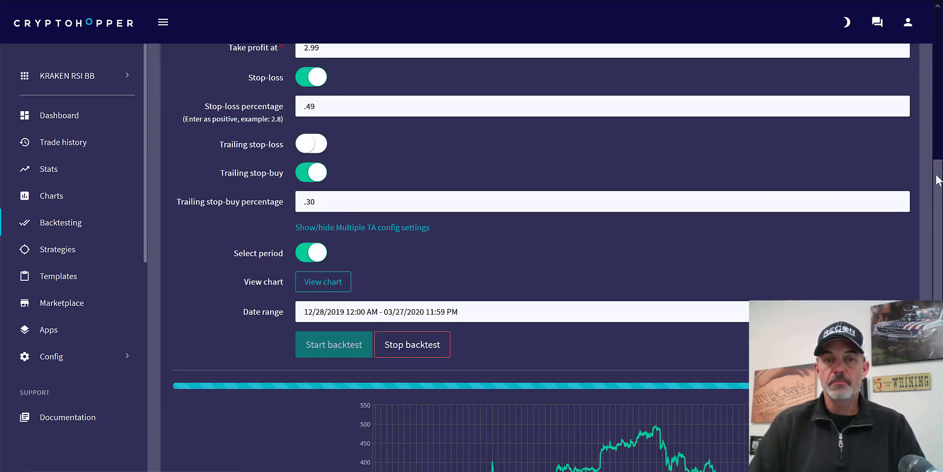
drag(937, 191, 936, 270)
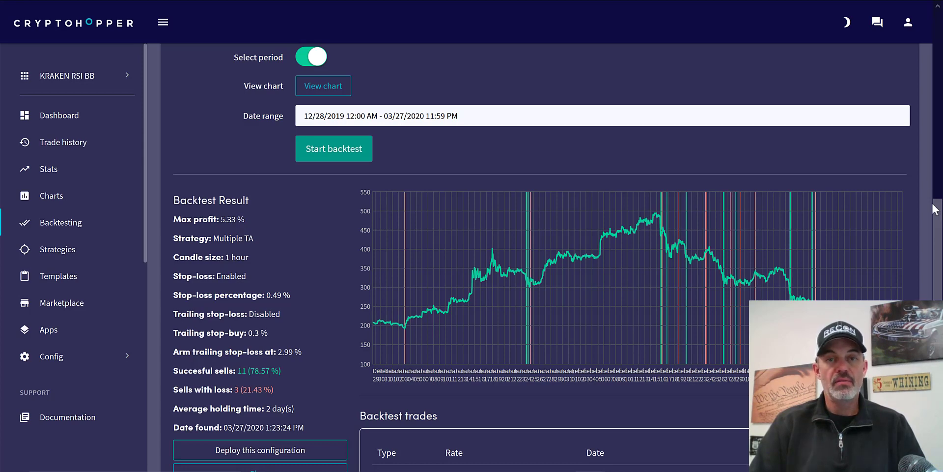
drag(934, 209, 925, 87)
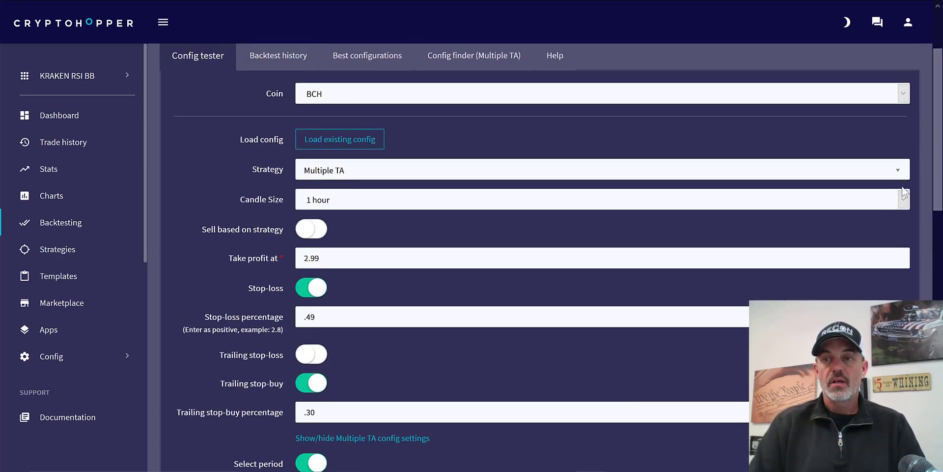
- Backtest BCH on 15-minute candles and review 3.88% max profit with 14 successful sells
click(903, 199)
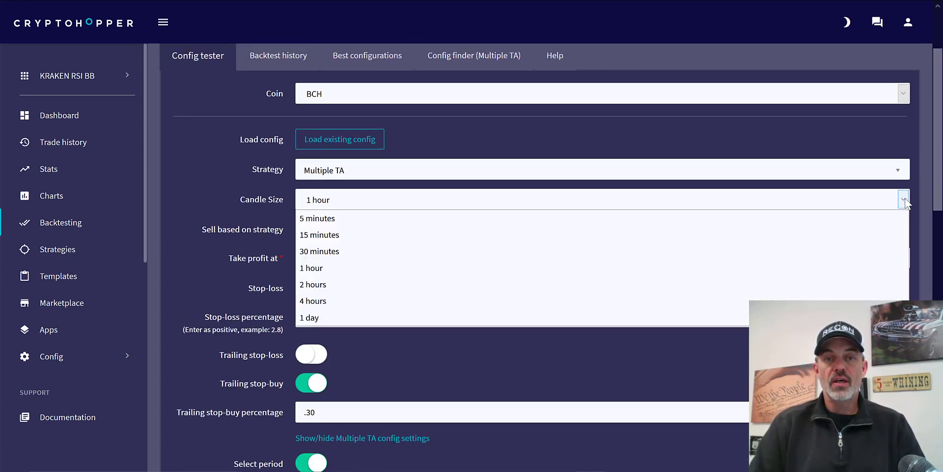
click(827, 234)
scroll(940, 194, down, 2)
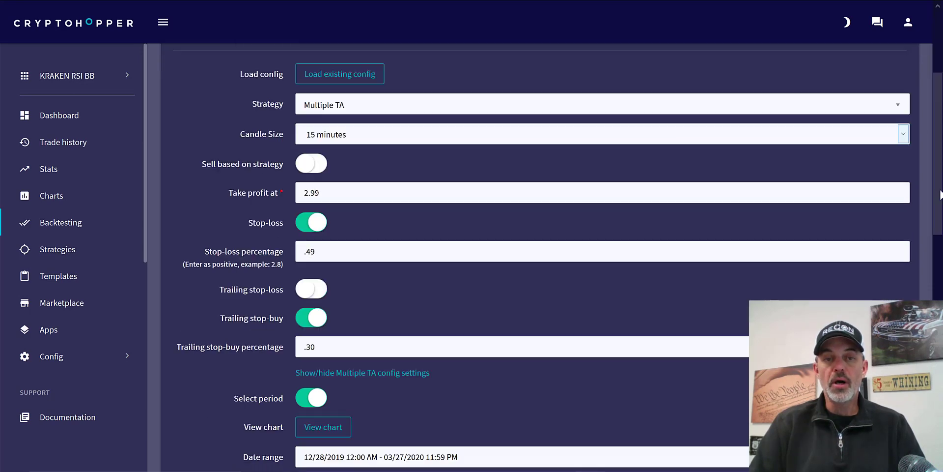
scroll(940, 195, down, 5)
click(305, 260)
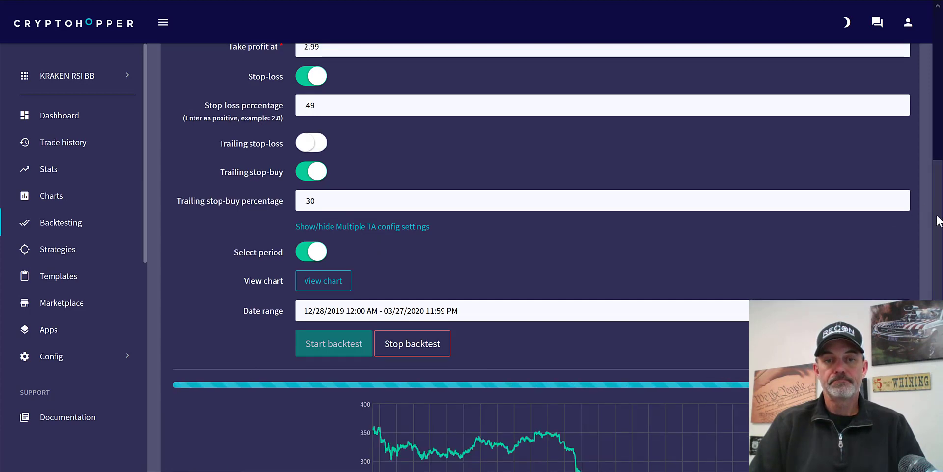
scroll(938, 252, down, 3)
drag(939, 252, 938, 275)
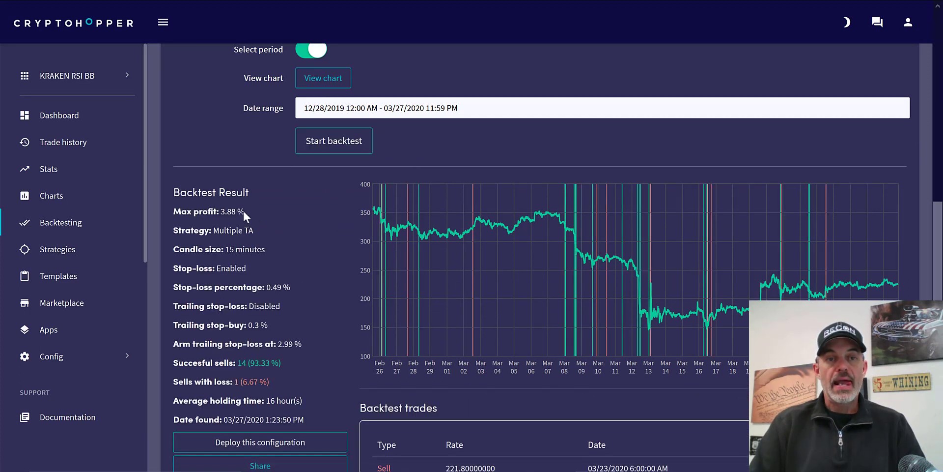
drag(244, 211, 221, 212)
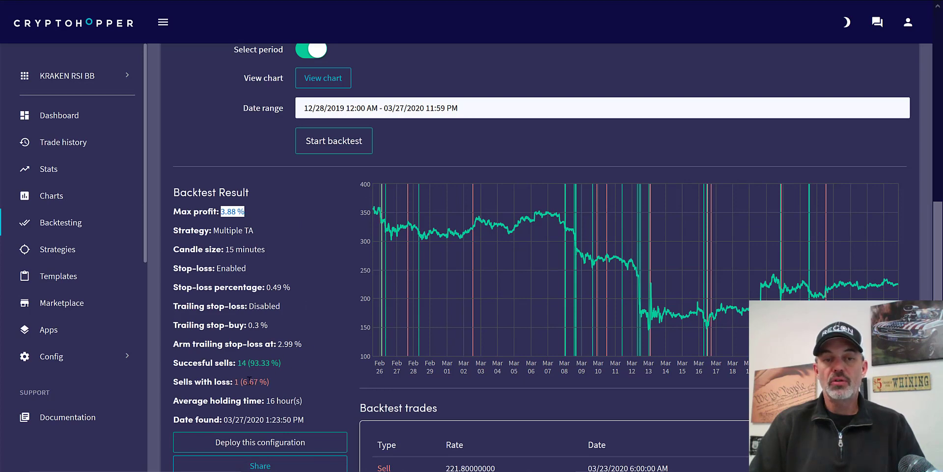
drag(938, 245, 939, 297)
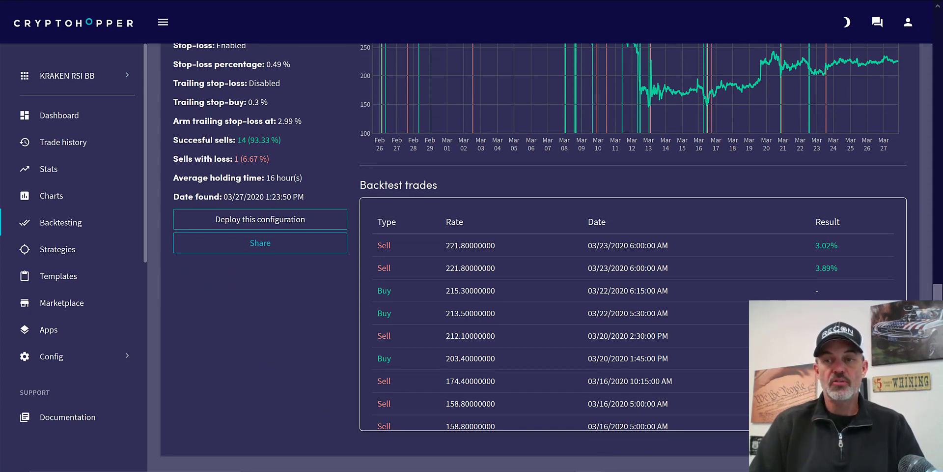
drag(936, 244, 930, 72)
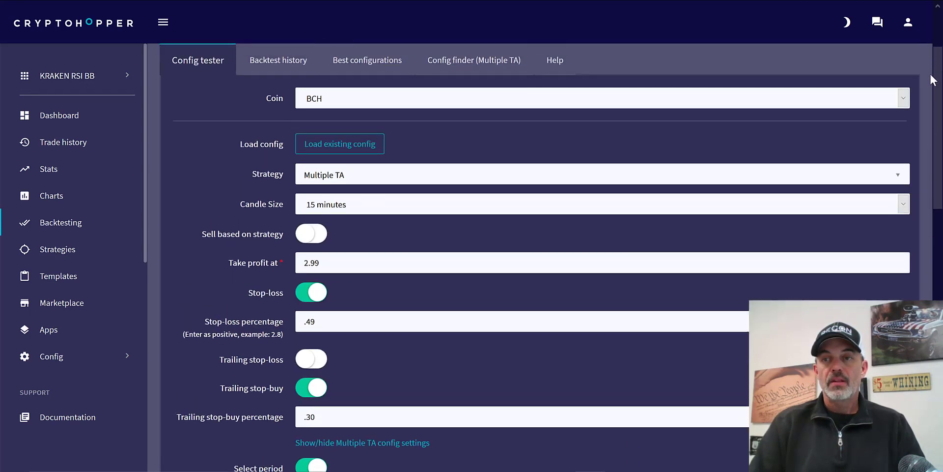
- Backtest DASH on 15-minute candles, getting 4.58% max profit and 32 successful sells (96.97%)
click(903, 100)
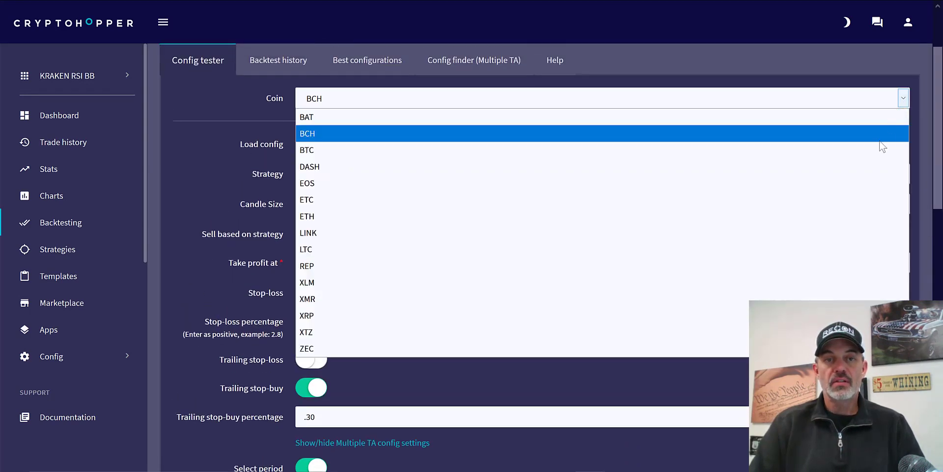
click(877, 167)
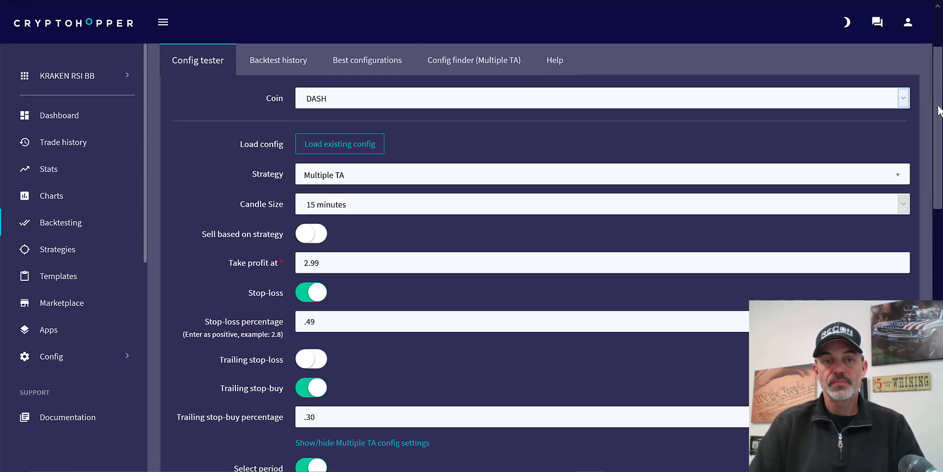
drag(938, 111, 938, 224)
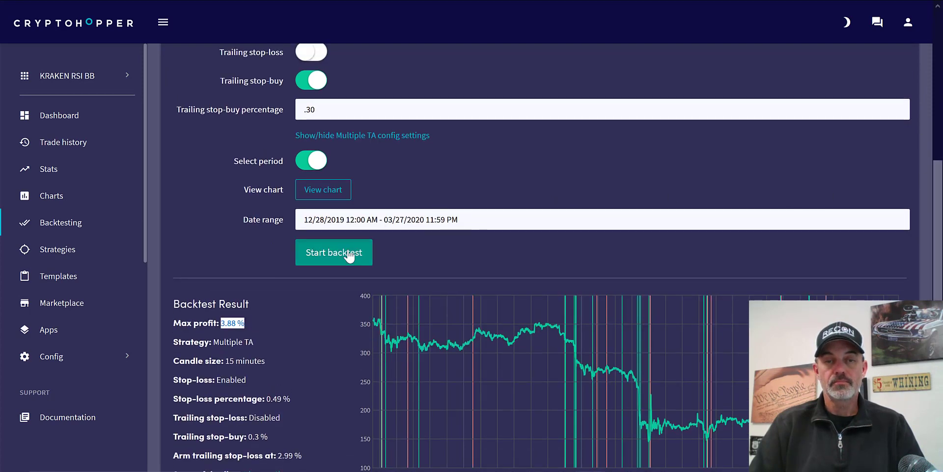
click(348, 254)
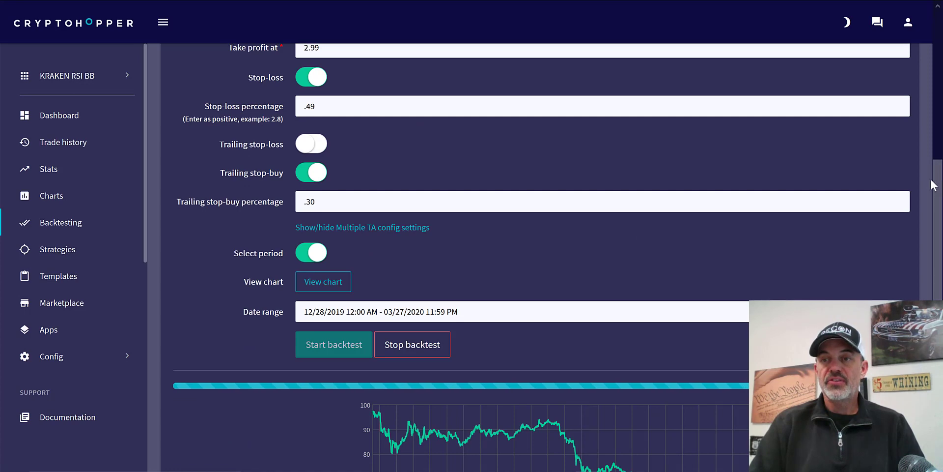
drag(936, 186, 933, 269)
scroll(932, 269, down, 1)
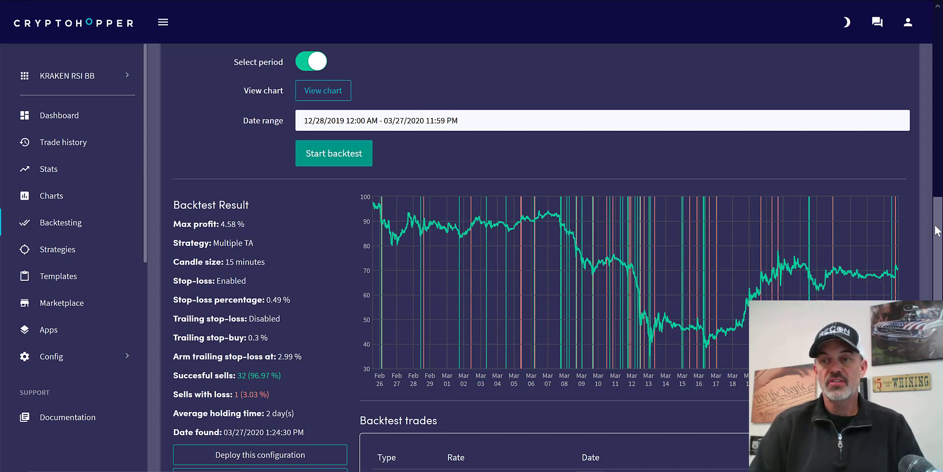
drag(937, 227, 929, 96)
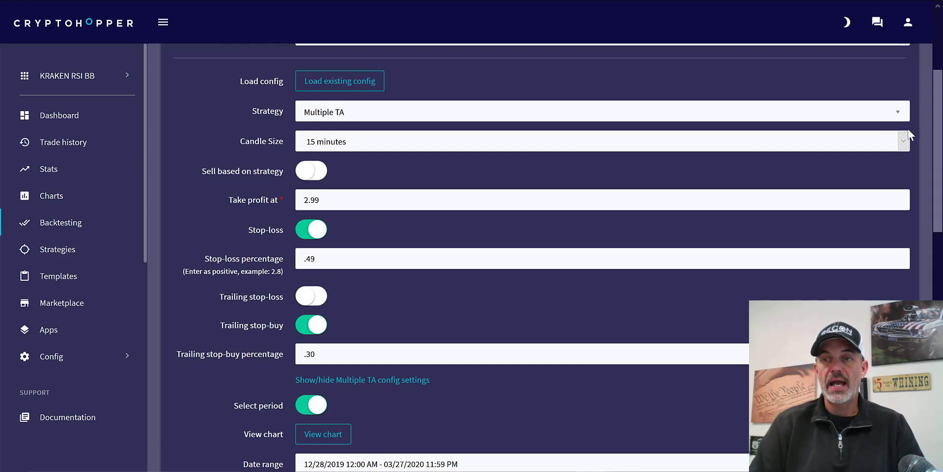
- Backtest DASH on 30-minute candles, reaching 3.25% max profit
click(904, 142)
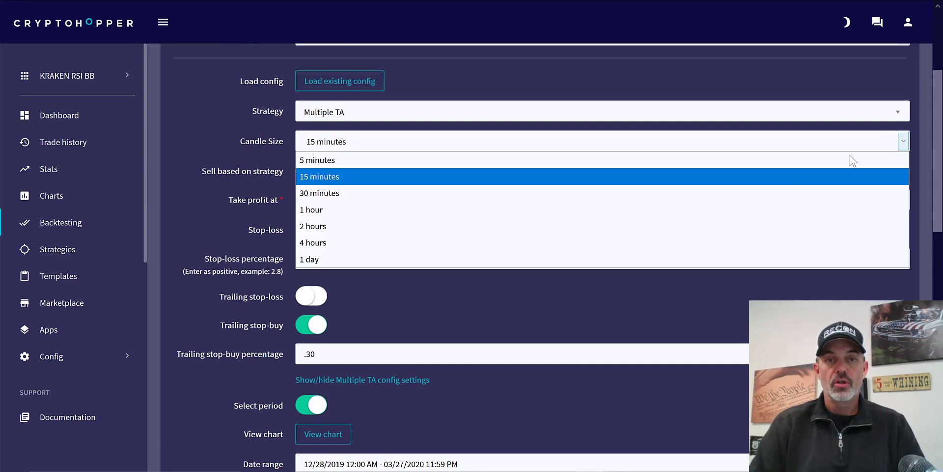
click(769, 193)
scroll(935, 221, down, 7)
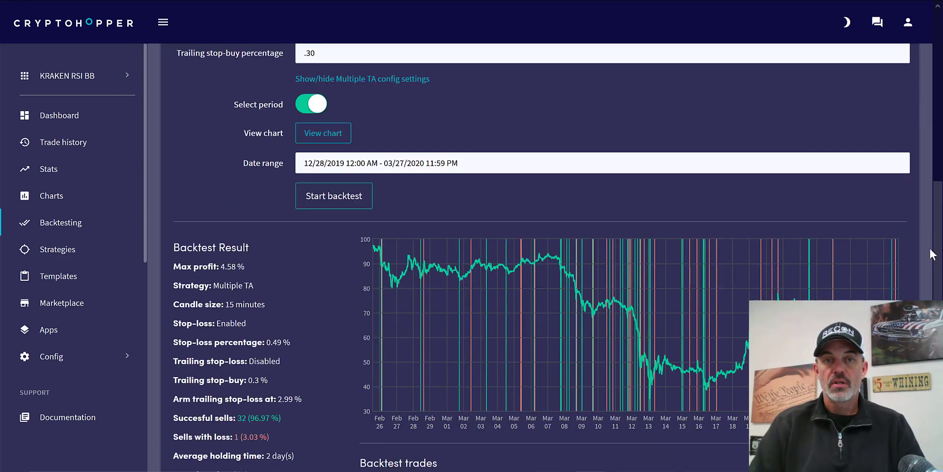
click(353, 134)
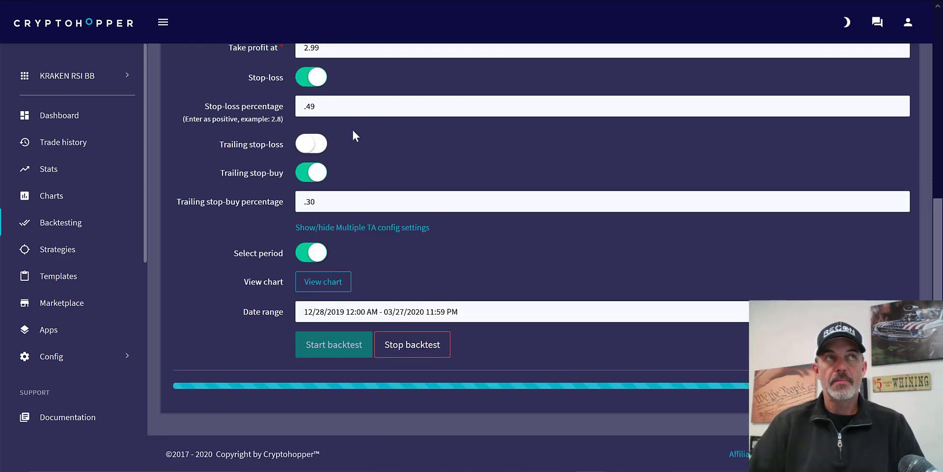
scroll(352, 128, down, 4)
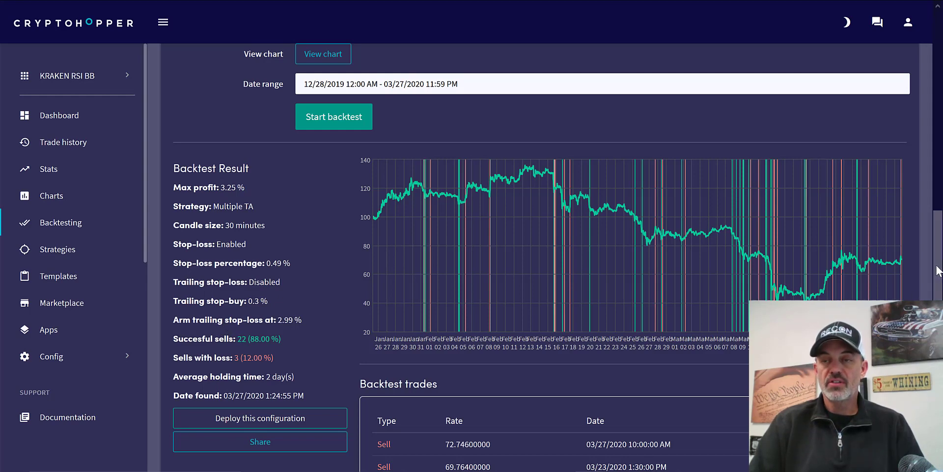
drag(938, 263, 938, 104)
scroll(929, 118, down, 1)
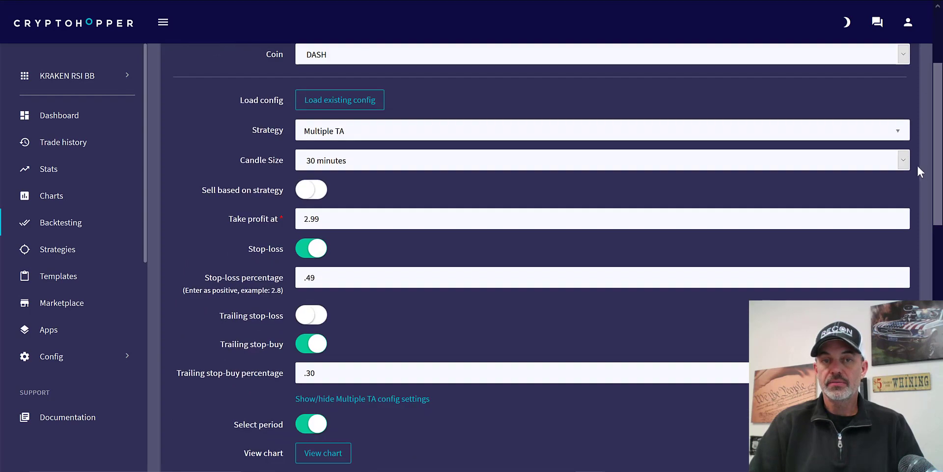
- Rerun DASH on 1-hour candles and review 2.47% max profit with 10 successful sells
click(904, 160)
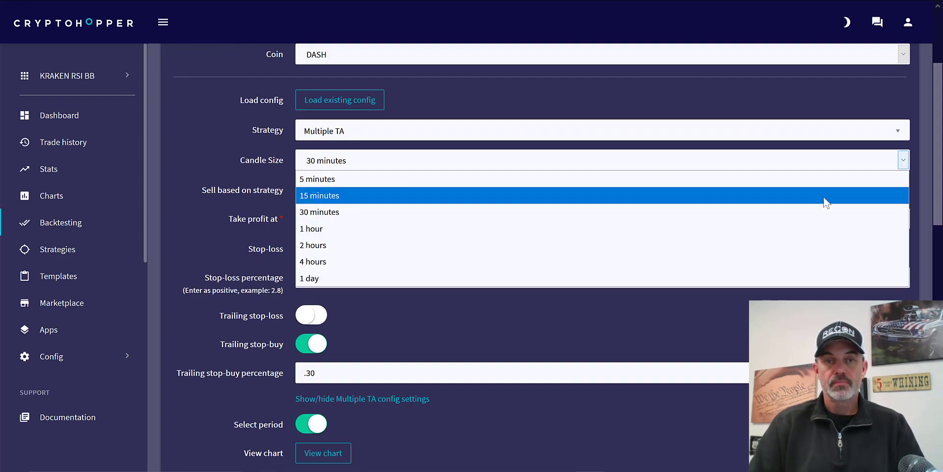
click(814, 222)
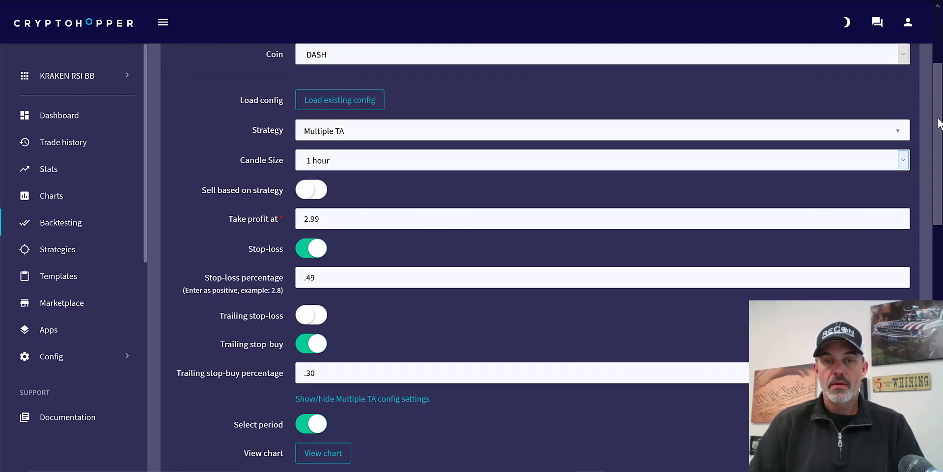
scroll(522, 253, down, 4)
click(362, 295)
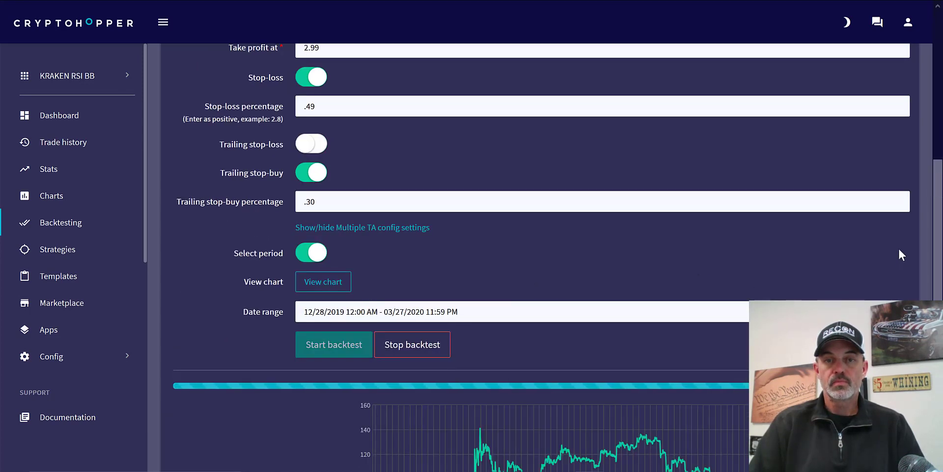
drag(938, 162, 936, 218)
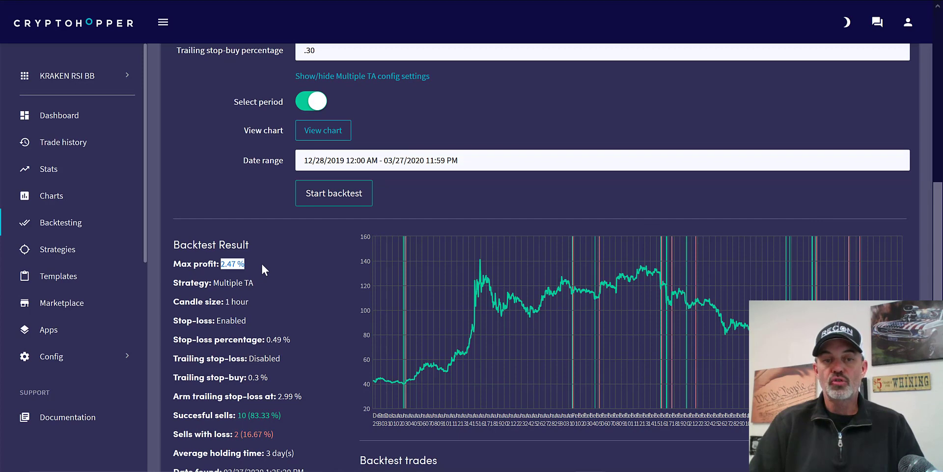
click(275, 272)
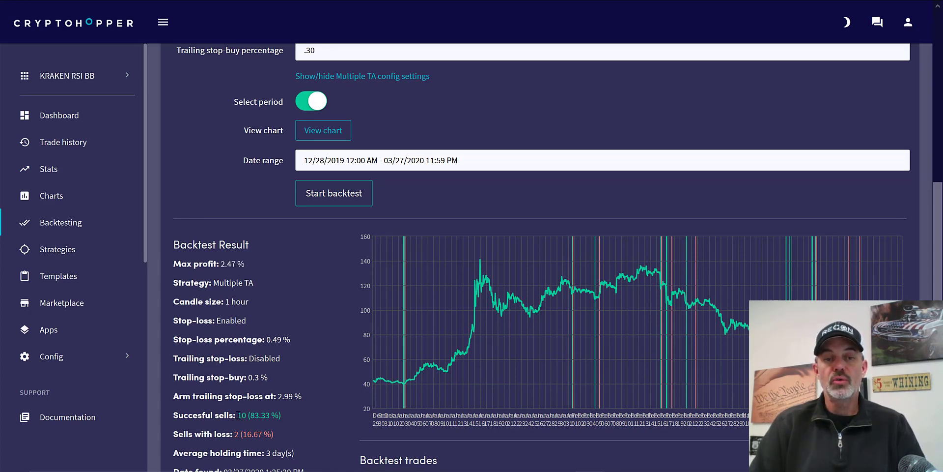
drag(296, 415, 238, 416)
scroll(278, 438, up, 8)
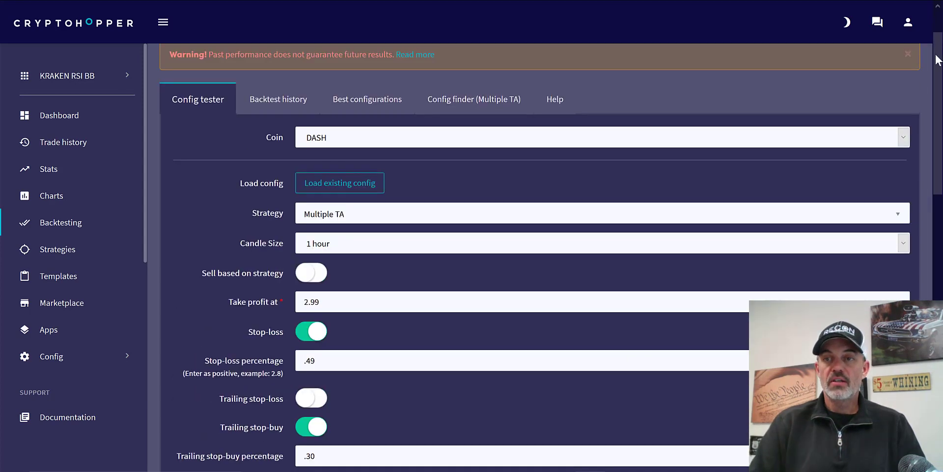
- Switch the coin to EOS and review its 1-hour result of 3.49% max profit
click(903, 137)
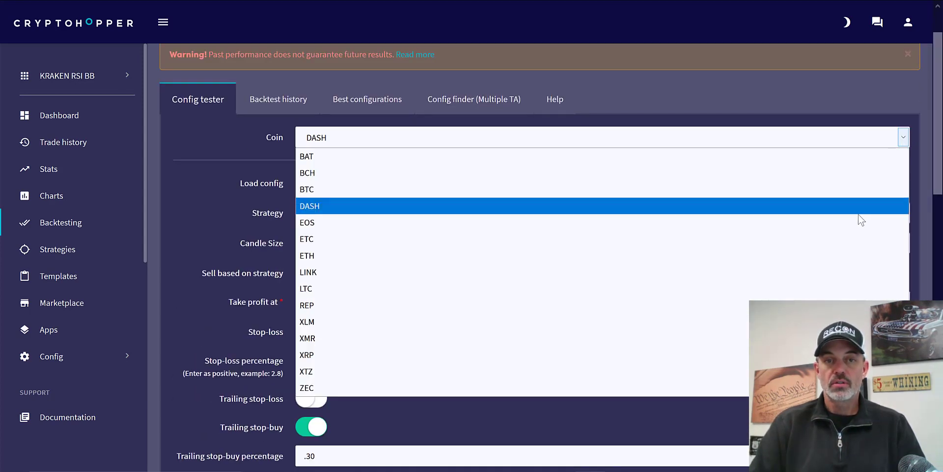
scroll(935, 239, down, 10)
scroll(936, 239, down, 1)
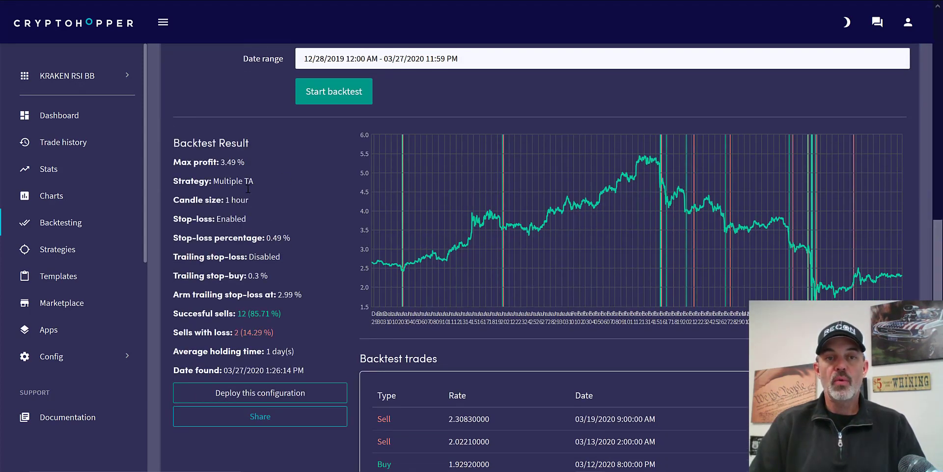
drag(225, 199, 249, 199)
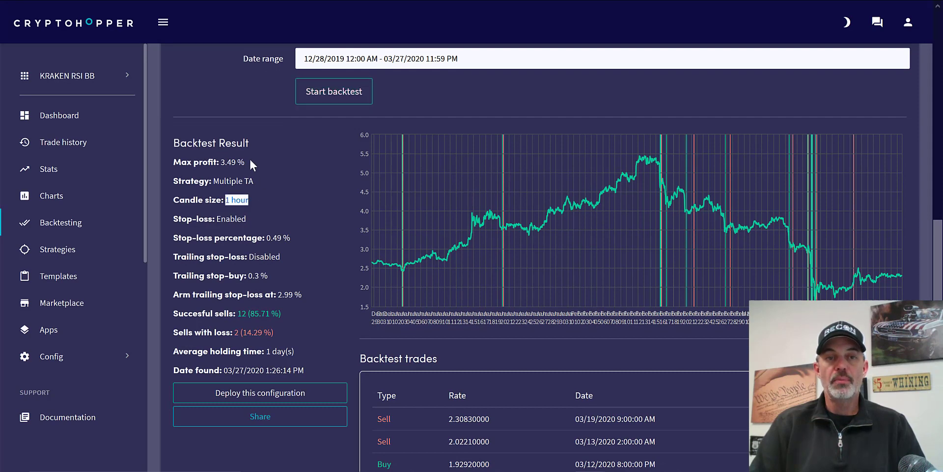
drag(246, 162, 218, 160)
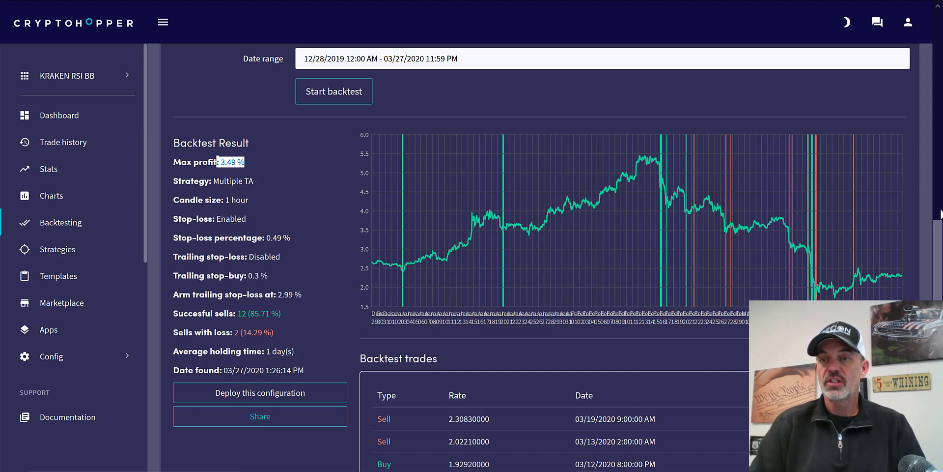
scroll(938, 238, down, 3)
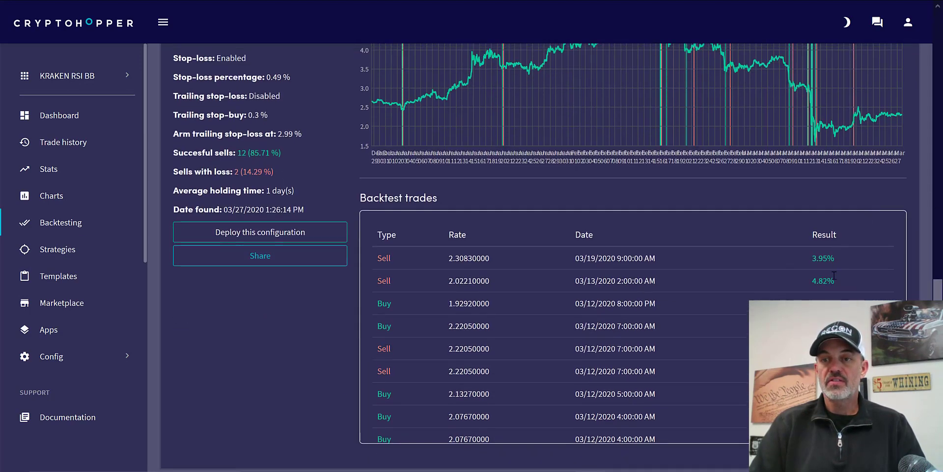
drag(938, 288, 922, 102)
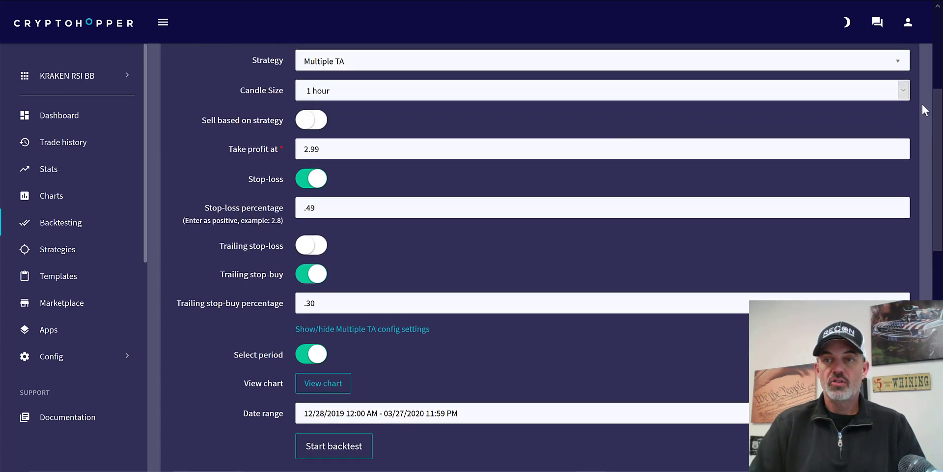
- Backtest EOS on 30-minute candles, reaching 5.41% max profit with 23 successful sells
click(902, 119)
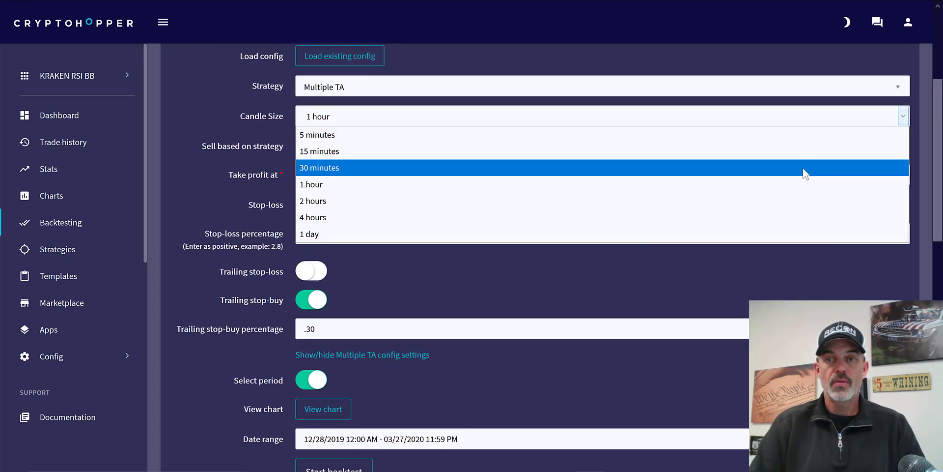
click(803, 167)
scroll(934, 193, down, 8)
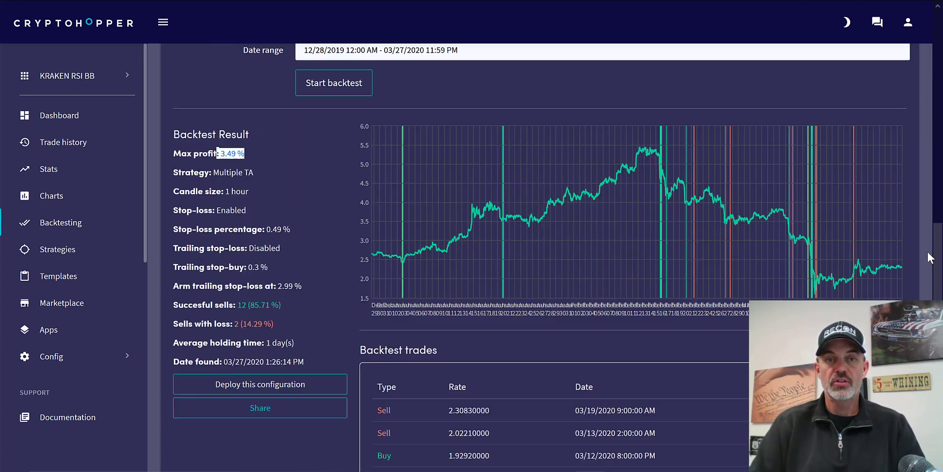
click(337, 87)
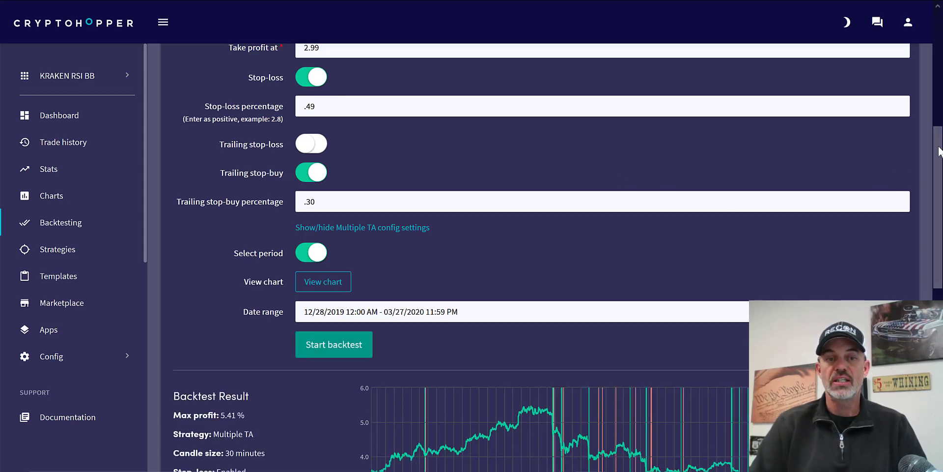
drag(939, 147, 939, 238)
scroll(555, 210, down, 1)
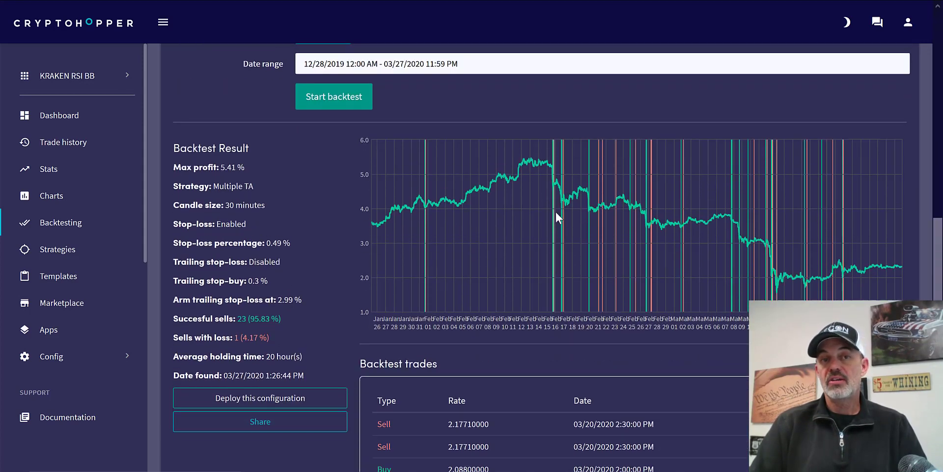
drag(249, 165, 222, 167)
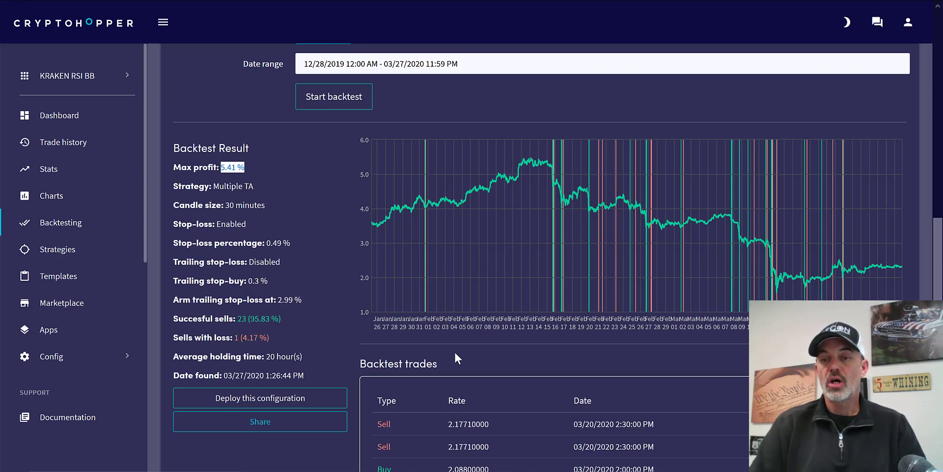
scroll(540, 255, down, 4)
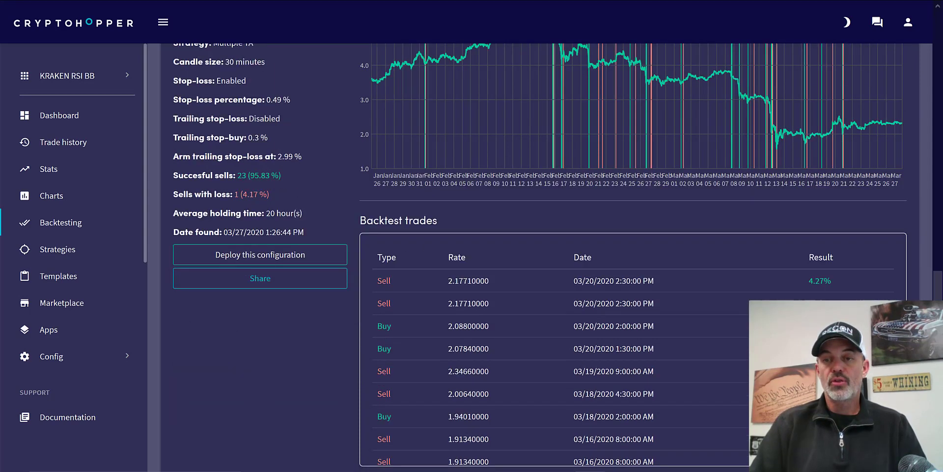
drag(938, 320, 936, 101)
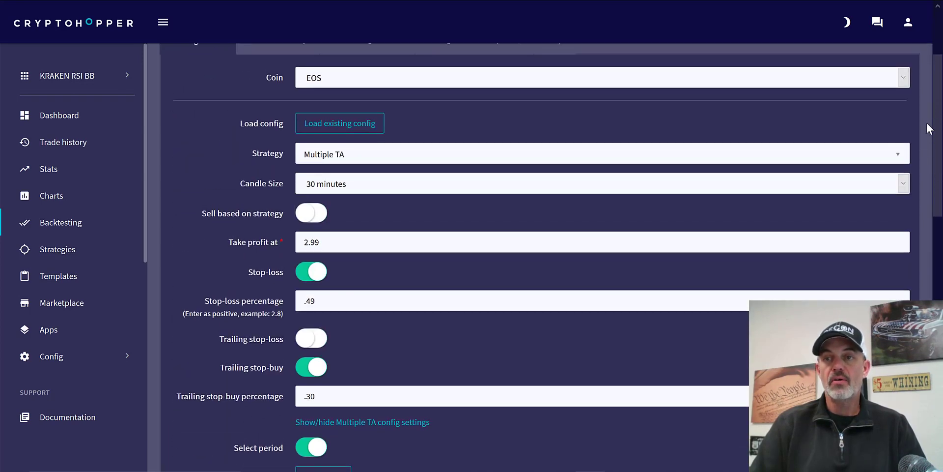
- Backtest EOS on 15-minute candles and highlight the 4.31% max profit result
click(904, 184)
click(789, 217)
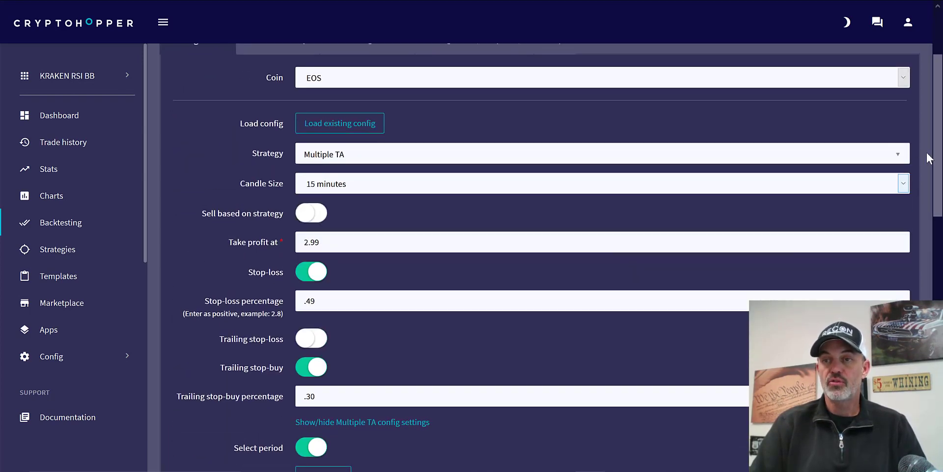
scroll(939, 147, down, 7)
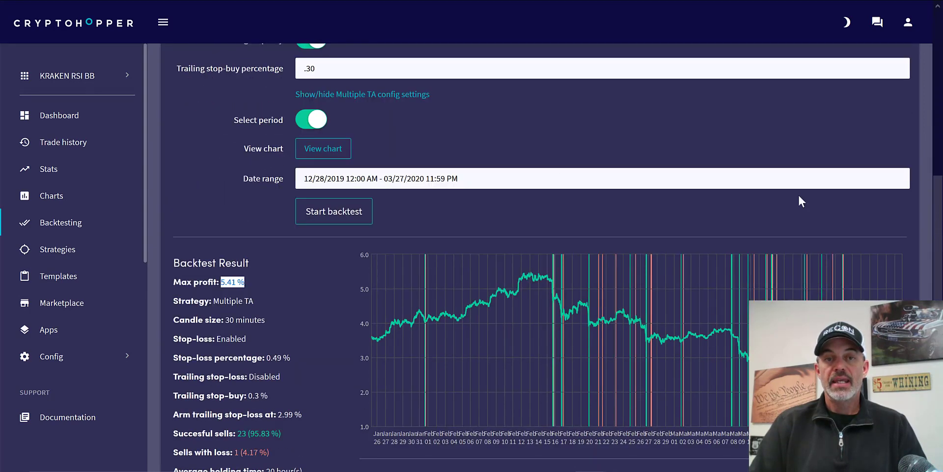
click(332, 217)
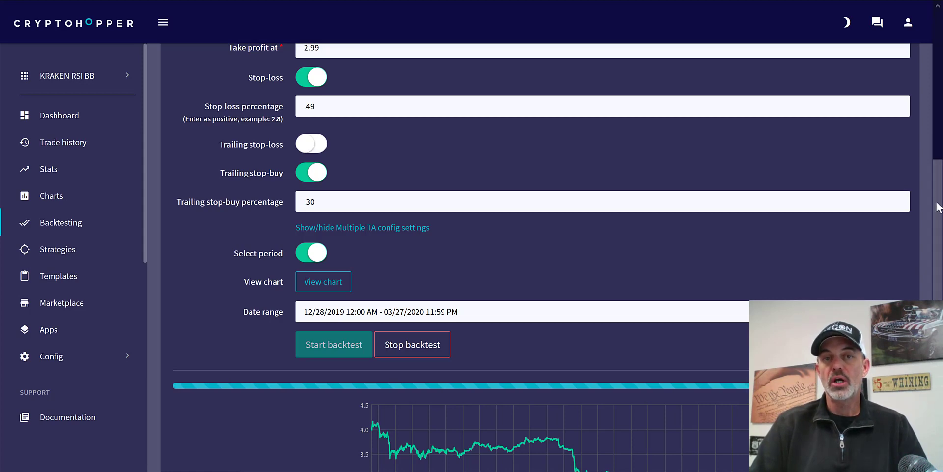
drag(937, 204, 941, 290)
scroll(778, 219, up, 1)
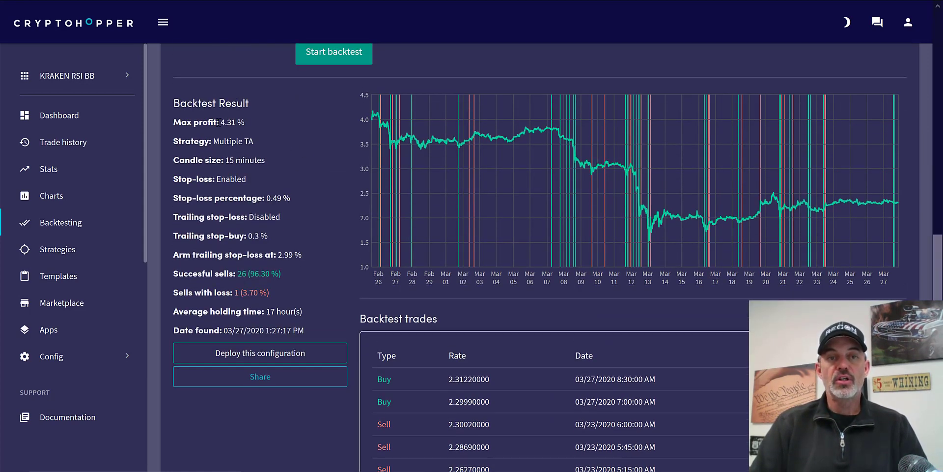
drag(219, 122, 244, 121)
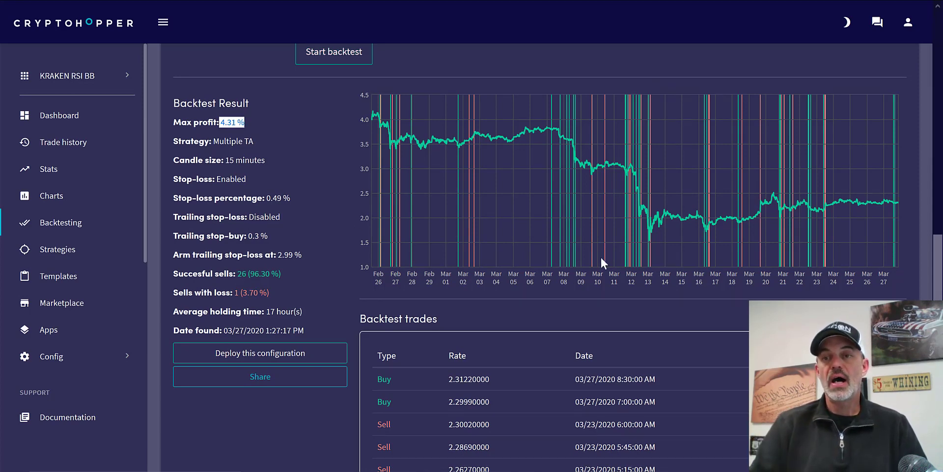
drag(936, 268, 921, 72)
- Select ETC as the coin and set the candle size to 30 minutes
click(903, 103)
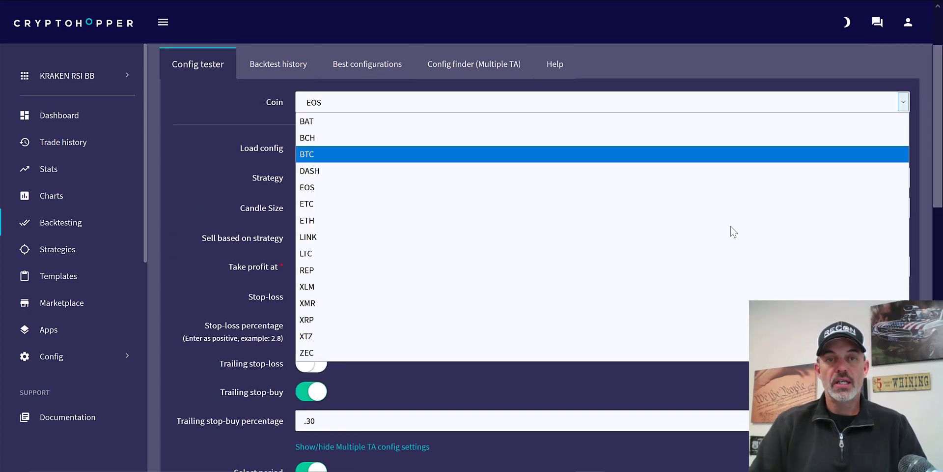
click(720, 208)
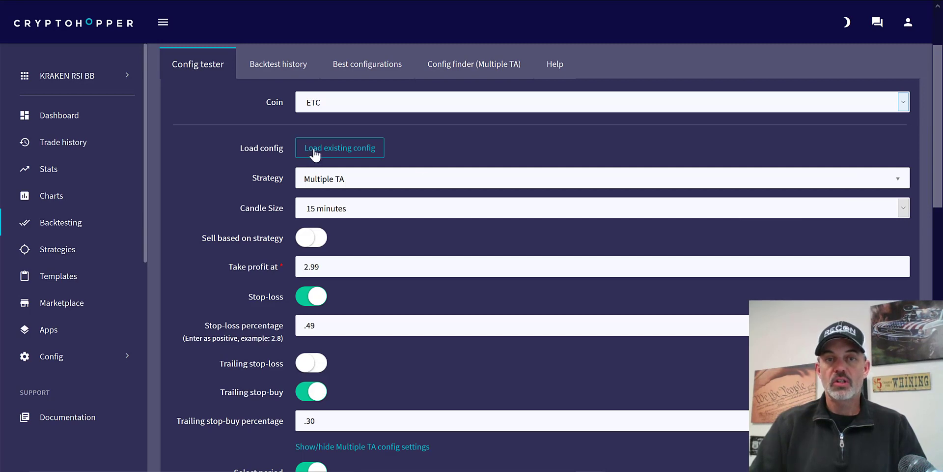
click(560, 207)
click(715, 243)
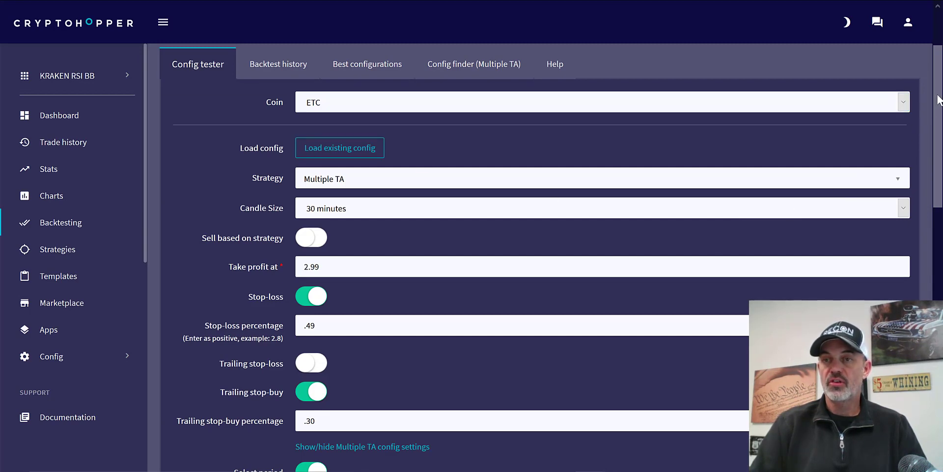
scroll(938, 101, down, 8)
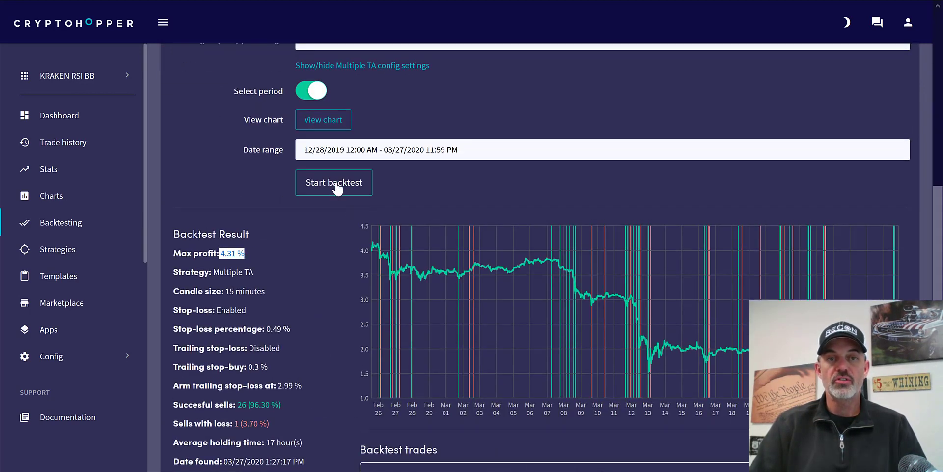
- Run the ETC backtest and highlight the 4.70 % max profit result
click(334, 183)
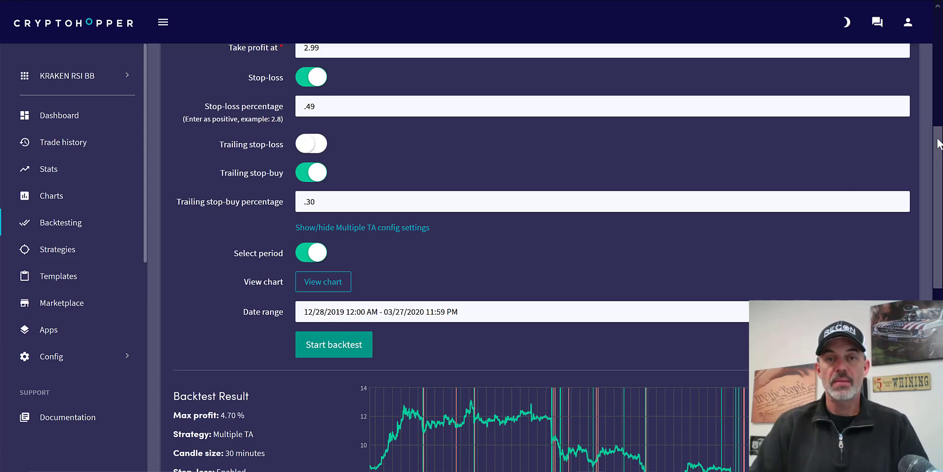
scroll(927, 163, down, 4)
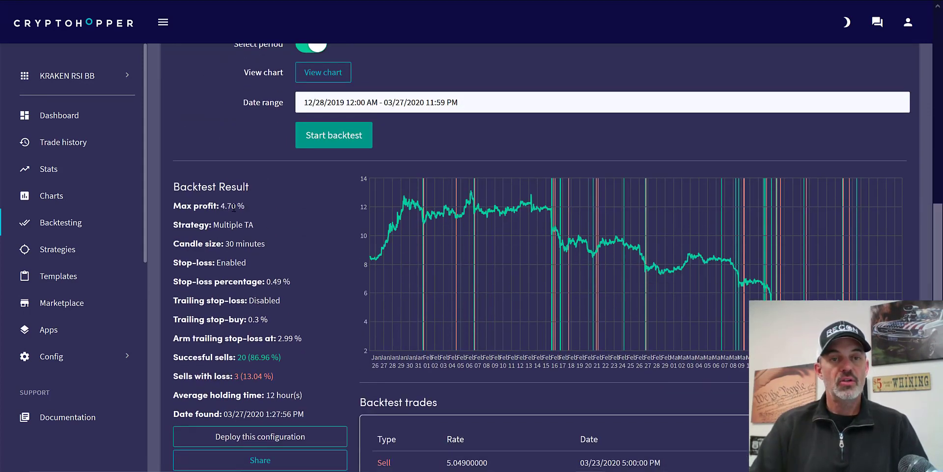
click(315, 142)
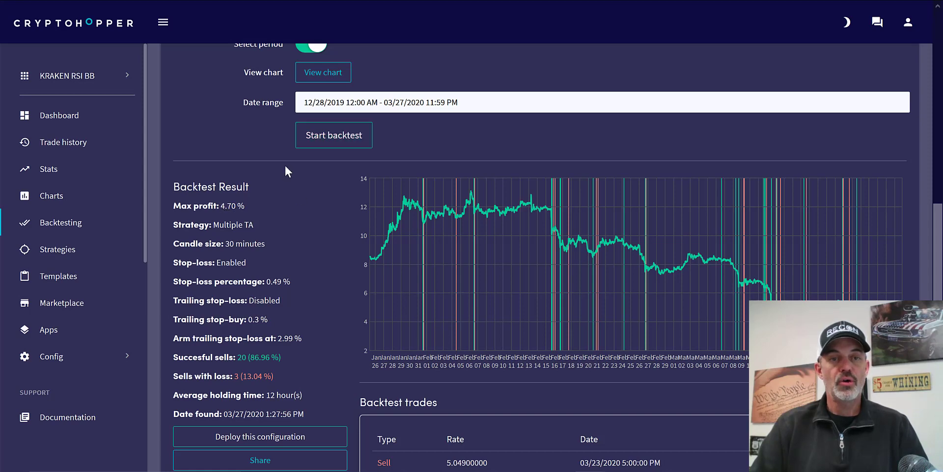
double_click(222, 206)
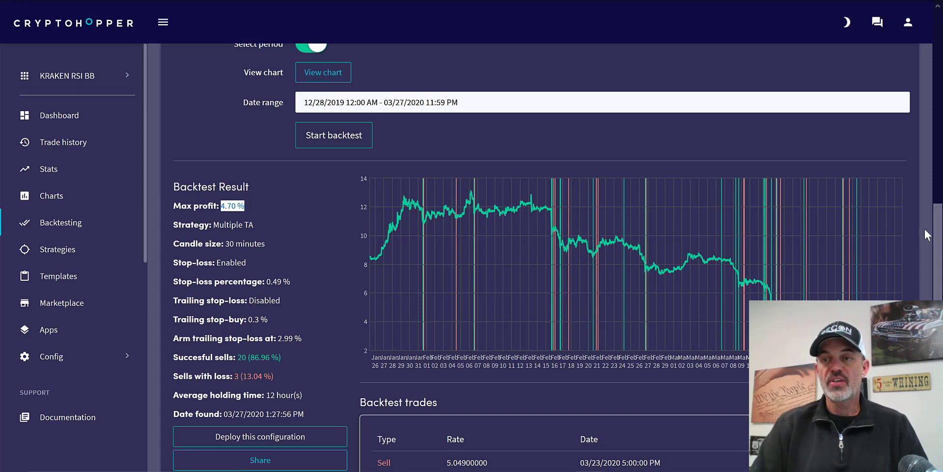
scroll(931, 187, up, 1)
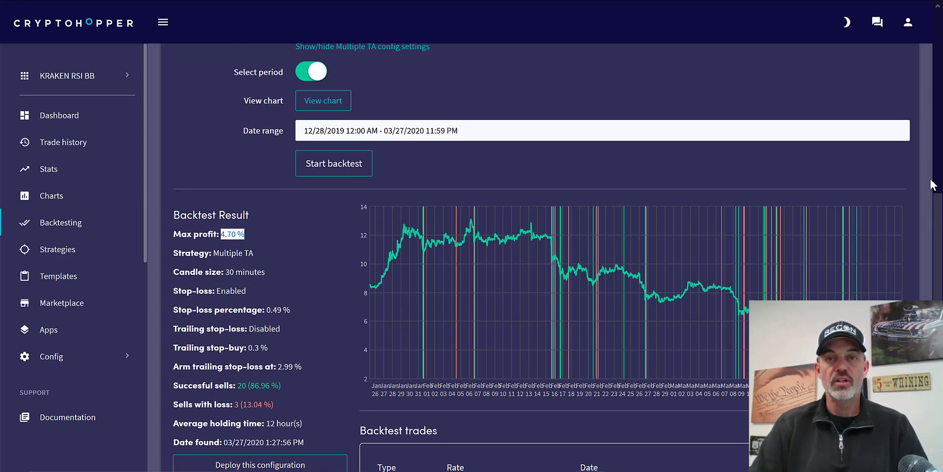
scroll(920, 98, up, 8)
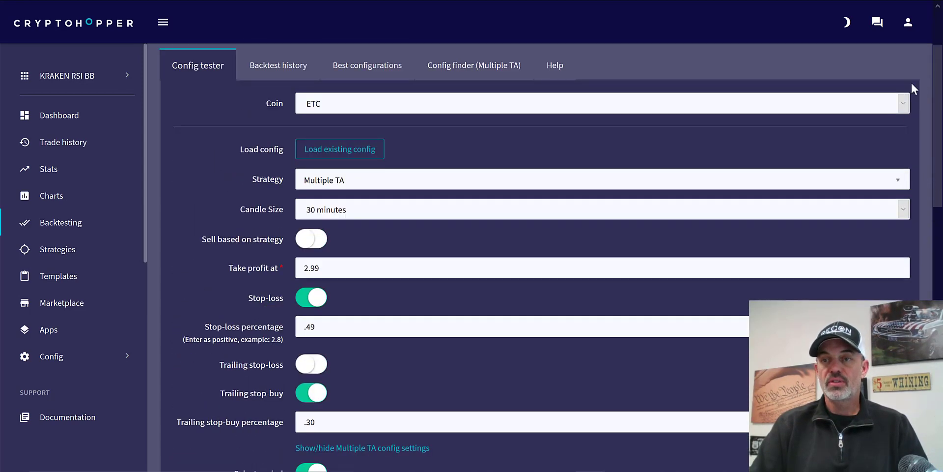
- Switch ETC to 1-hour candles, run the backtest and highlight the 9.38 % max profit
click(903, 209)
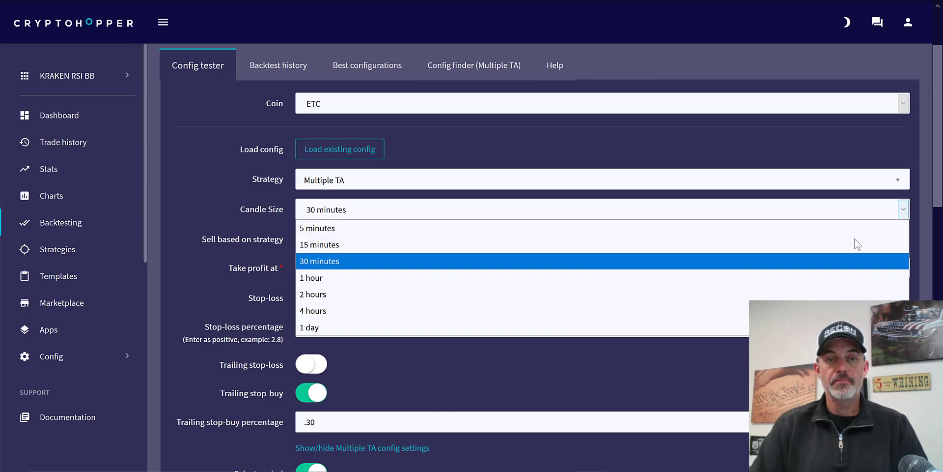
click(844, 276)
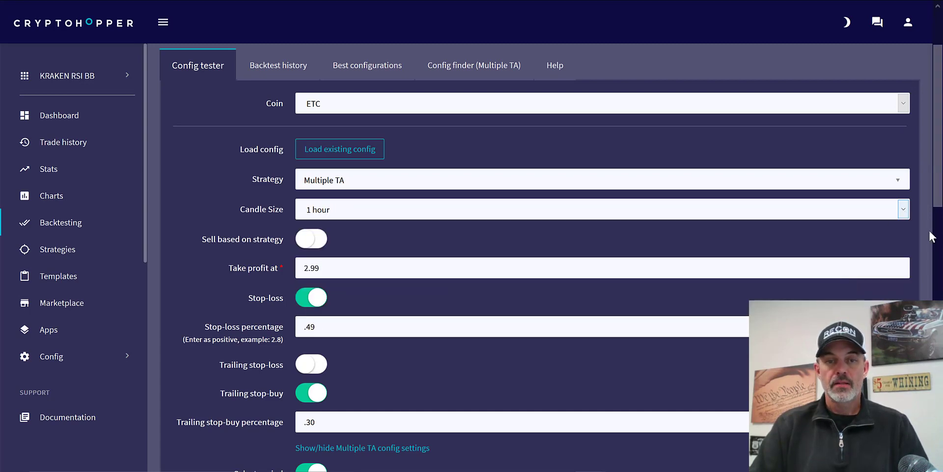
scroll(930, 236, down, 10)
click(352, 155)
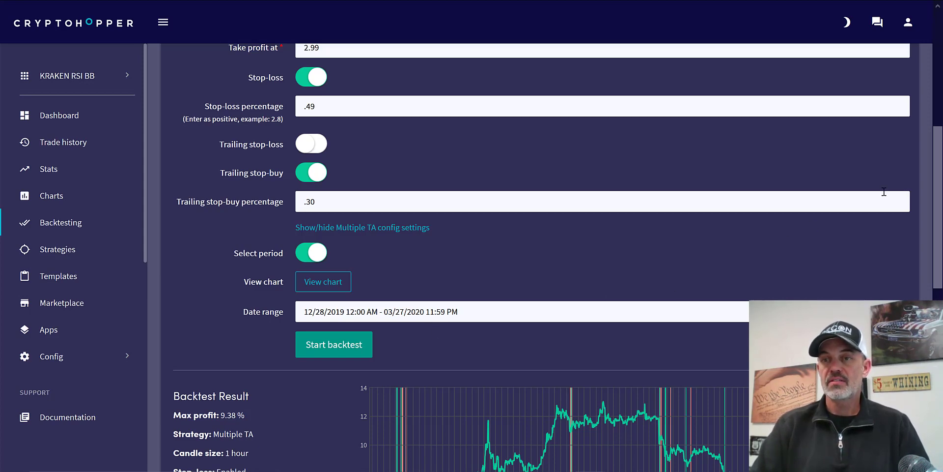
scroll(327, 220, down, 4)
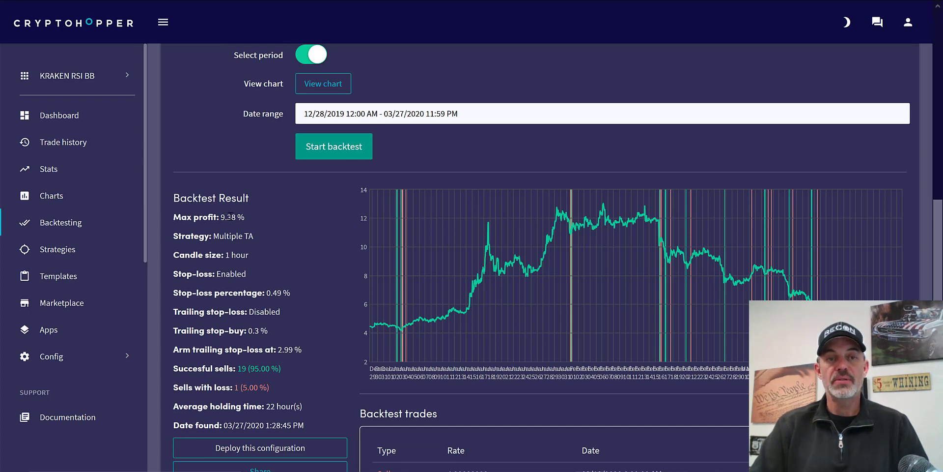
drag(221, 217, 252, 217)
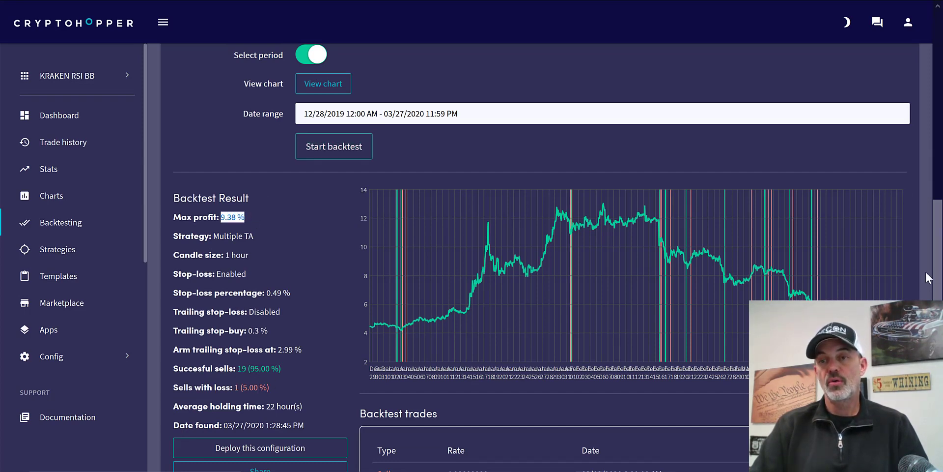
drag(936, 199, 908, 119)
- Switch the coin to ETH and run the 1-hour backtest, yielding 1.47 % max profit
click(908, 117)
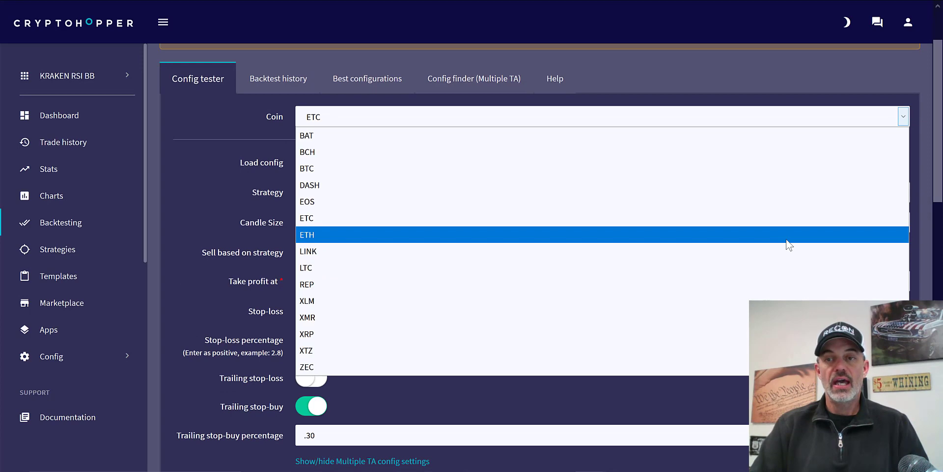
click(788, 234)
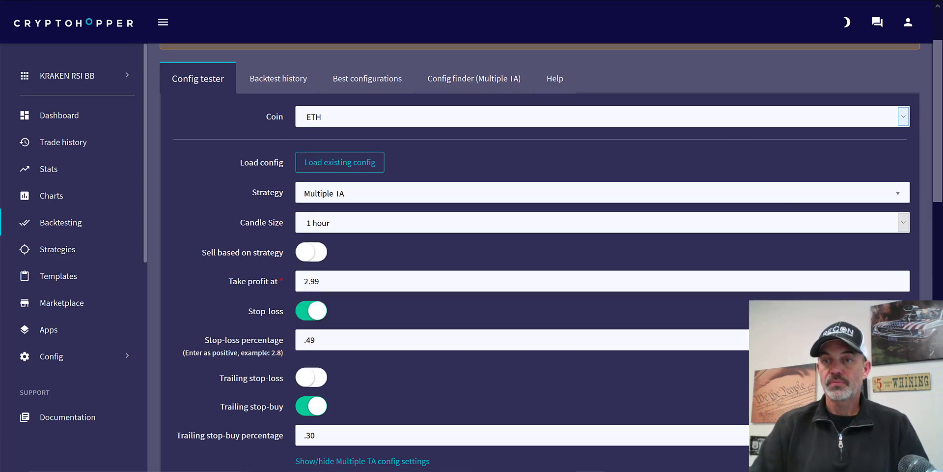
drag(936, 98, 933, 211)
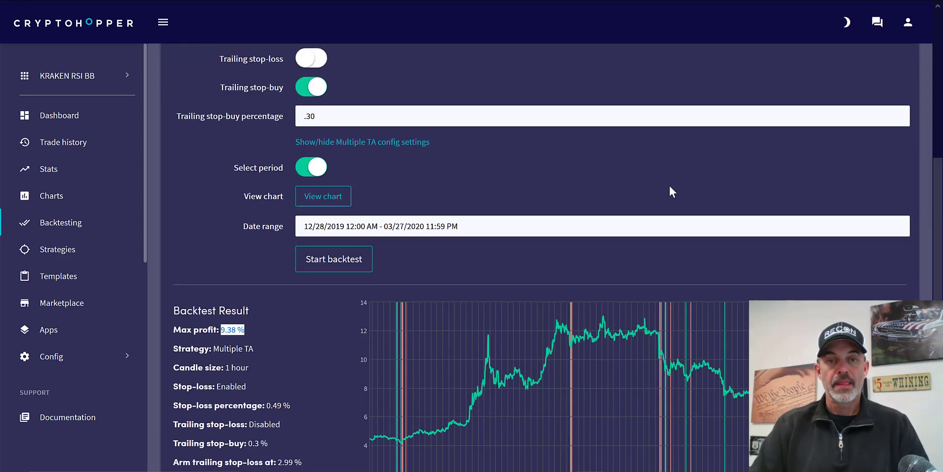
click(310, 267)
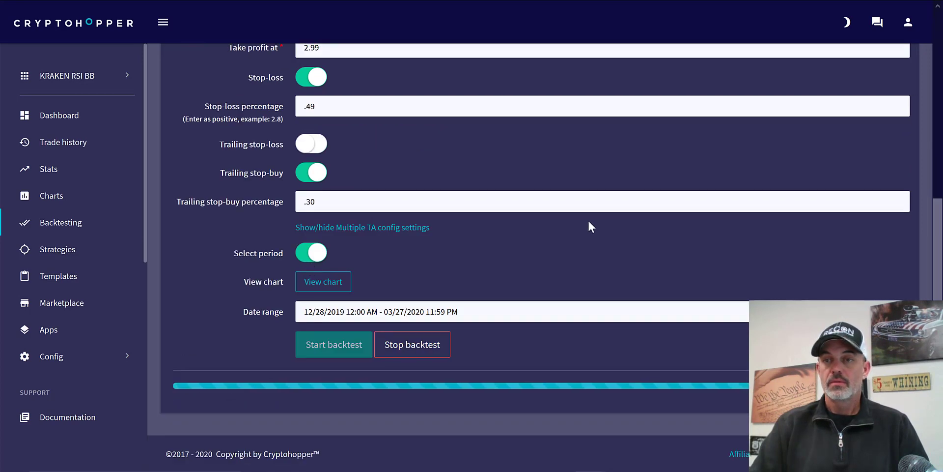
drag(939, 183, 939, 209)
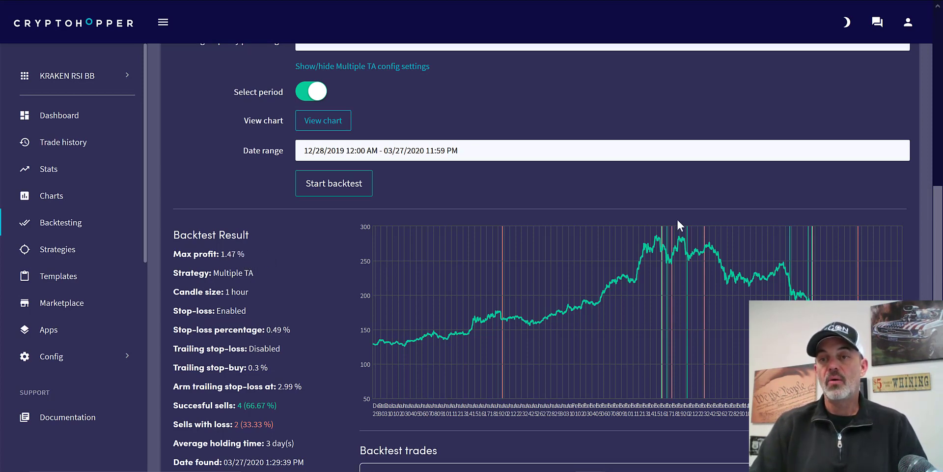
drag(938, 209, 937, 96)
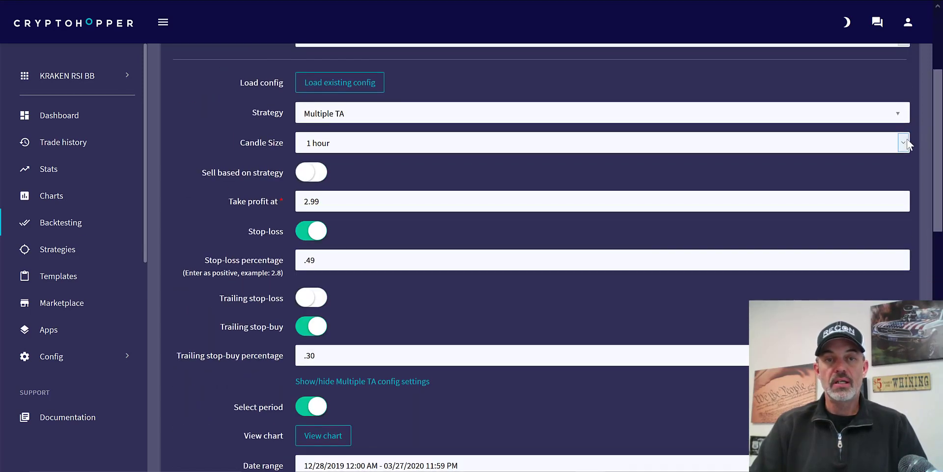
- Switch ETH to 30-minute candles, rerun the backtest and mark the 3.84 % max profit
click(904, 143)
click(824, 196)
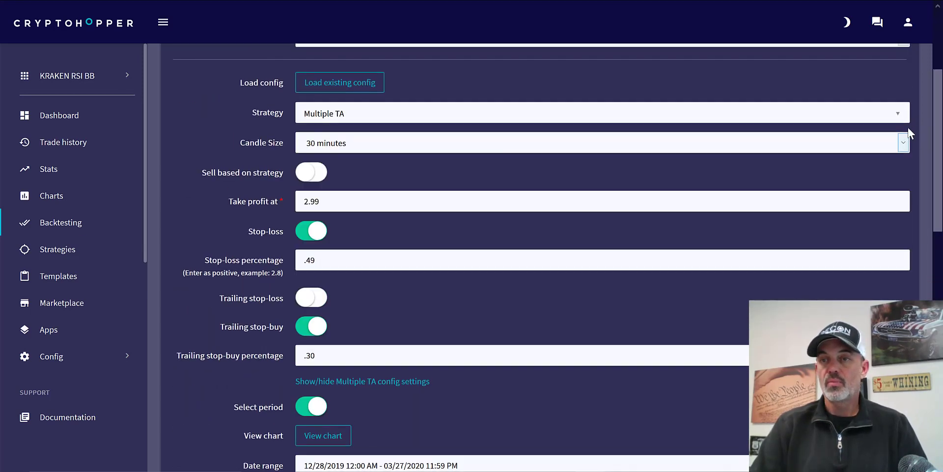
scroll(921, 114, down, 4)
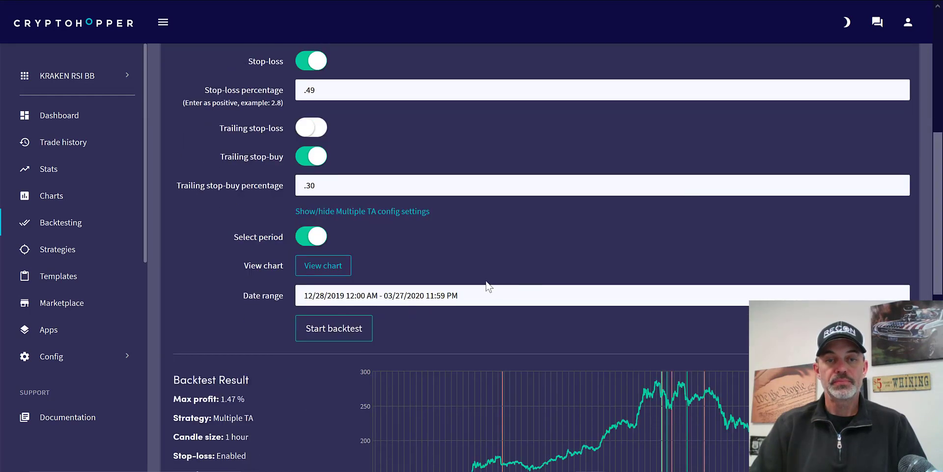
click(332, 329)
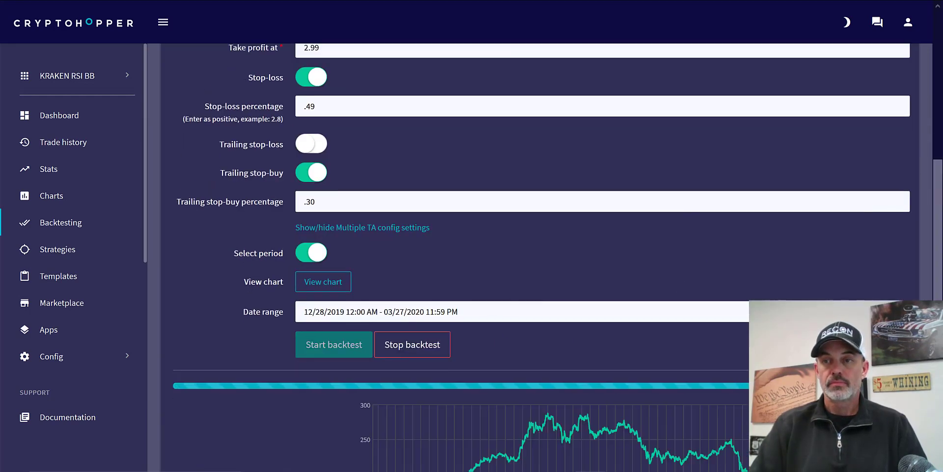
scroll(935, 179, down, 2)
scroll(933, 247, down, 2)
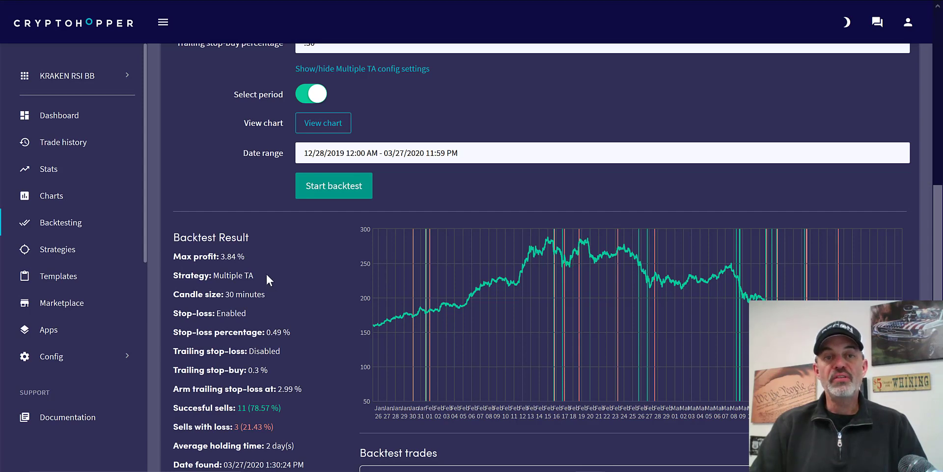
click(220, 257)
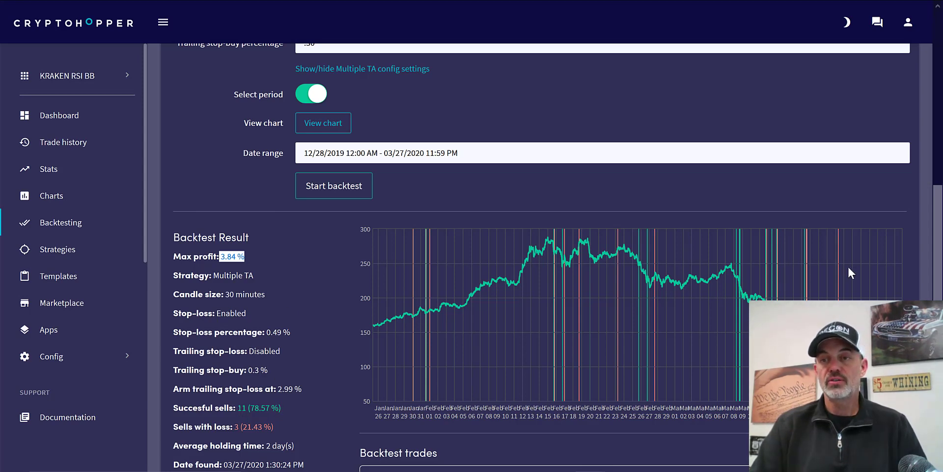
drag(938, 167, 935, 122)
- Change ETH to 15-minute candles and run the backtest
click(909, 155)
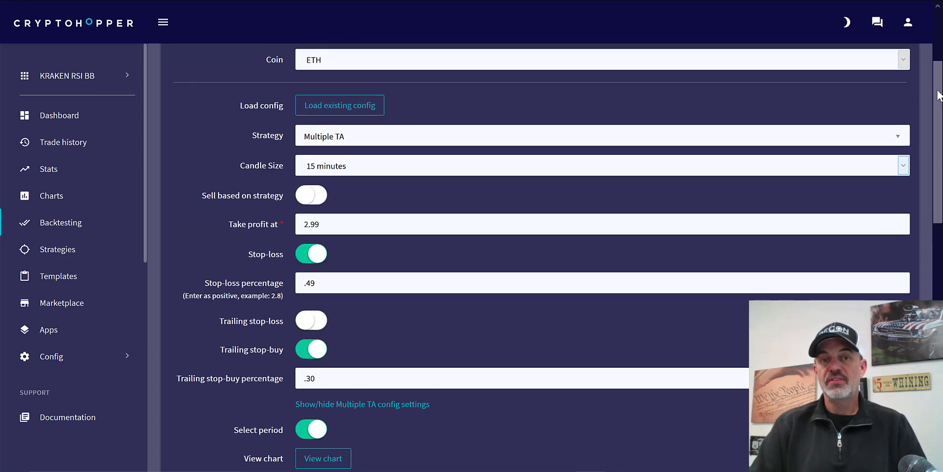
drag(938, 95, 938, 130)
click(353, 270)
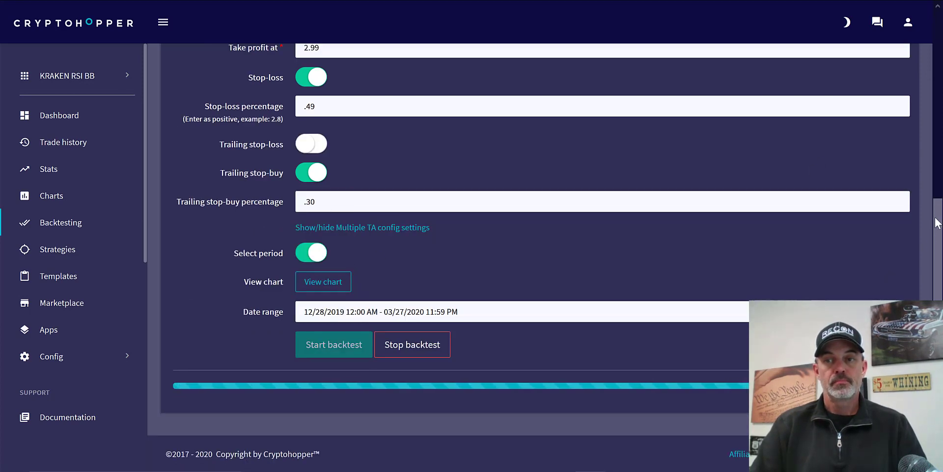
drag(938, 197, 938, 295)
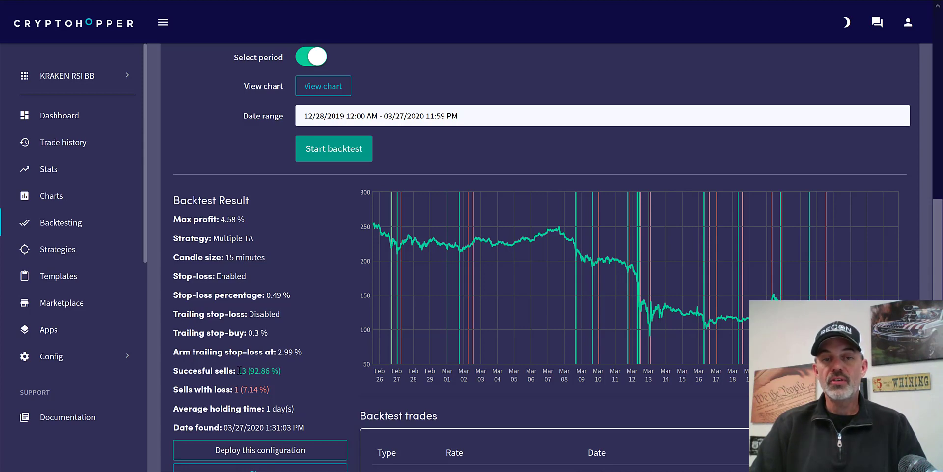
- Highlight the 13 successful sells and the single losing sell in the results
drag(239, 370, 289, 375)
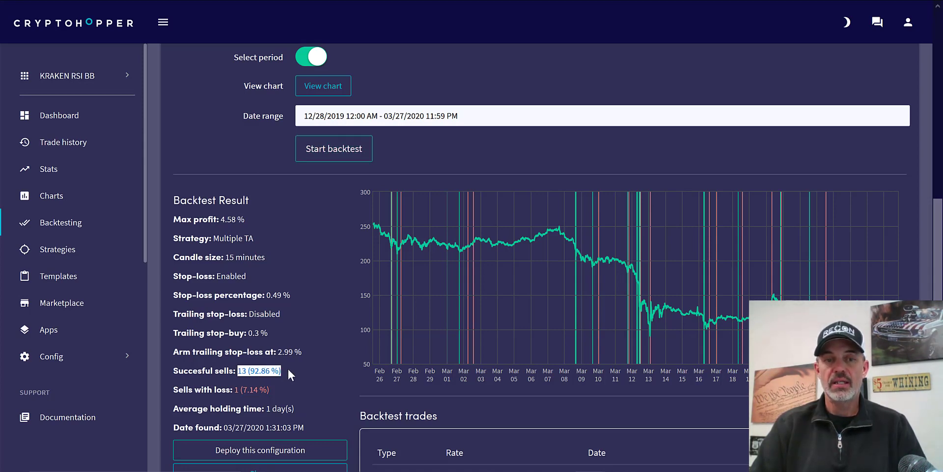
drag(271, 389, 236, 390)
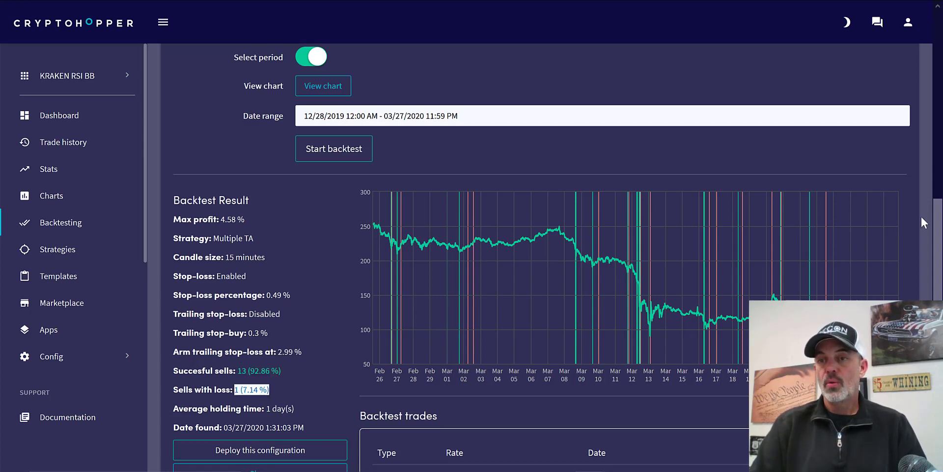
drag(933, 212, 937, 268)
scroll(937, 268, down, 2)
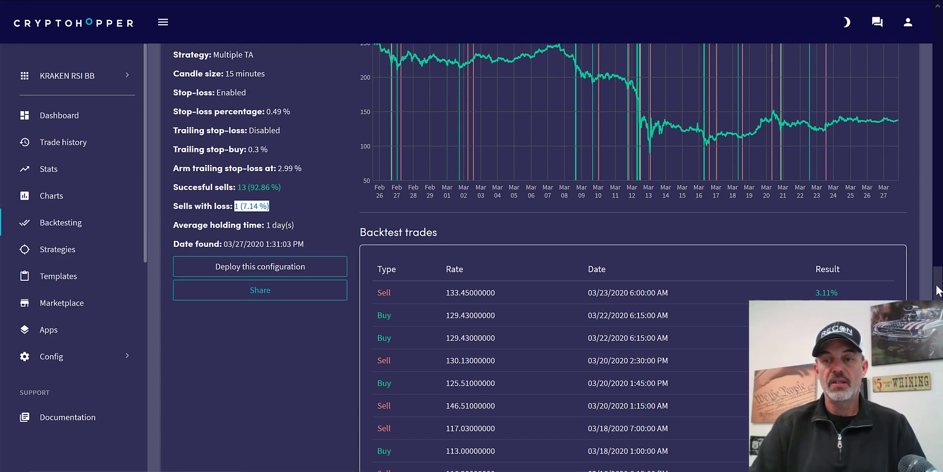
scroll(930, 228, up, 13)
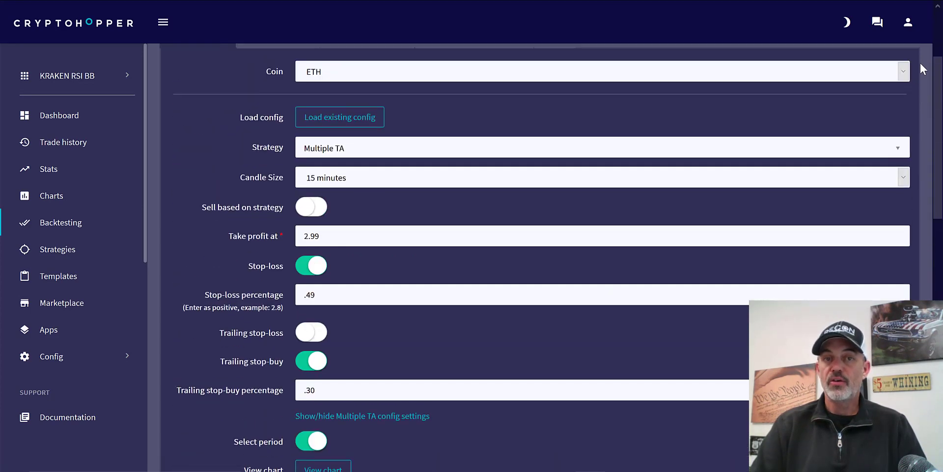
click(902, 177)
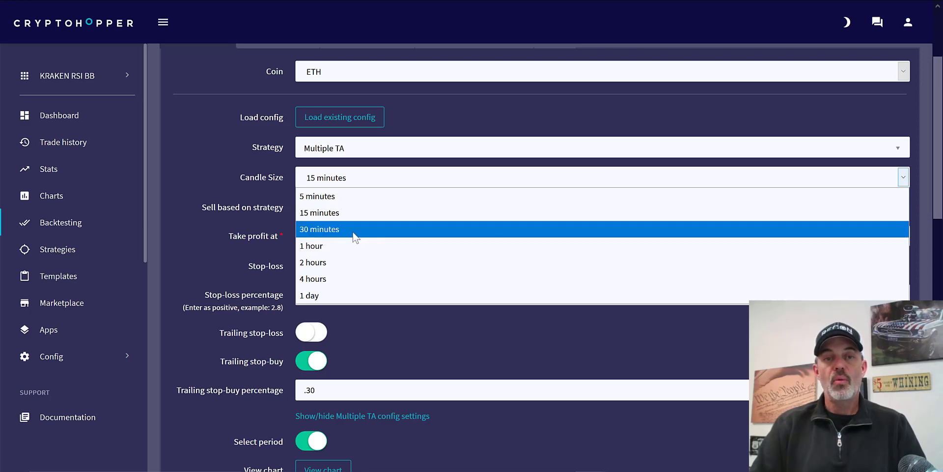
click(874, 107)
scroll(907, 132, up, 2)
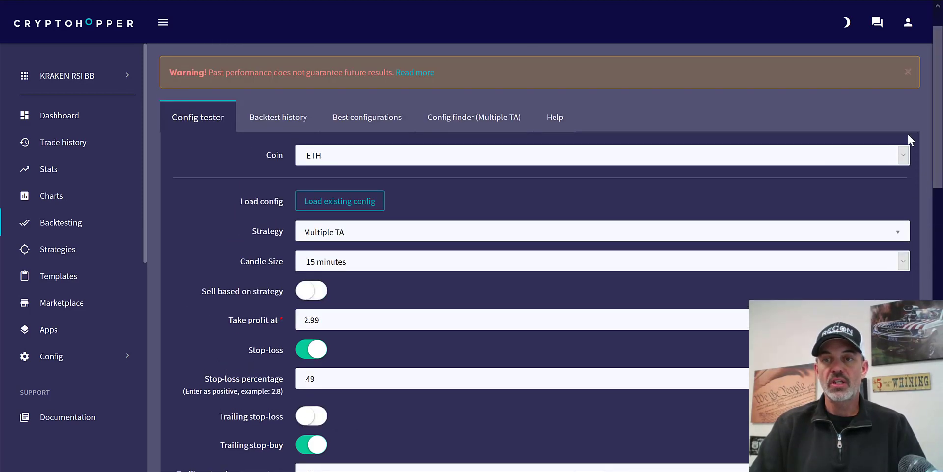
- Switch the coin to LINK, run the 15-minute backtest and highlight the 5.19 % max profit
click(904, 156)
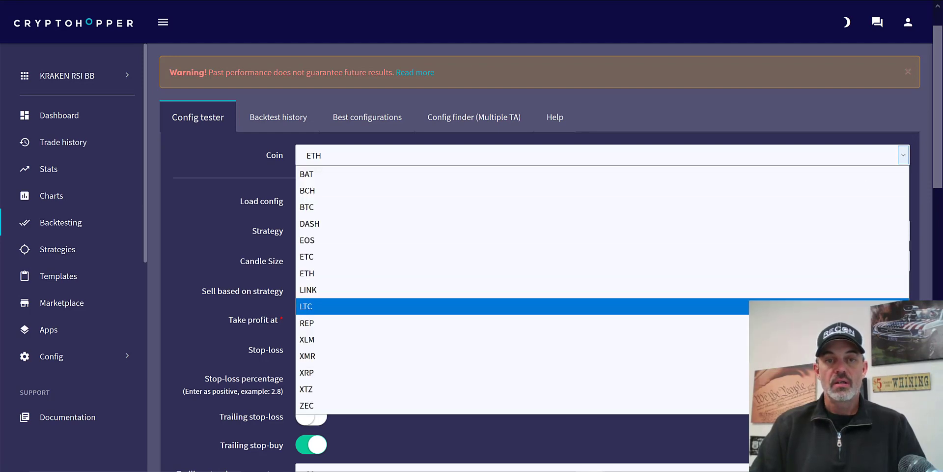
click(792, 291)
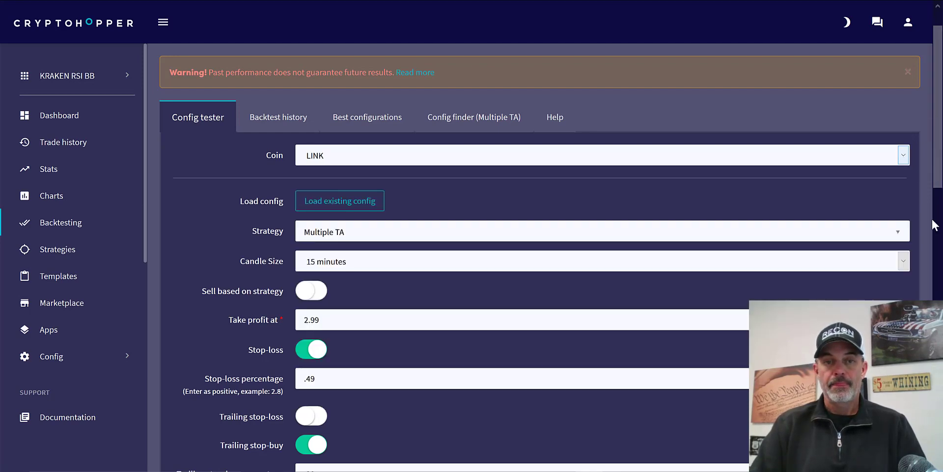
drag(937, 125, 928, 294)
click(337, 149)
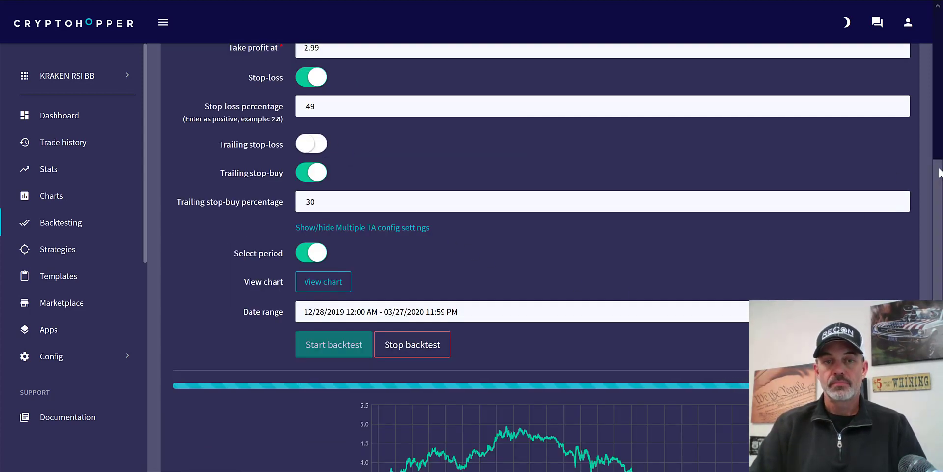
drag(938, 205, 933, 270)
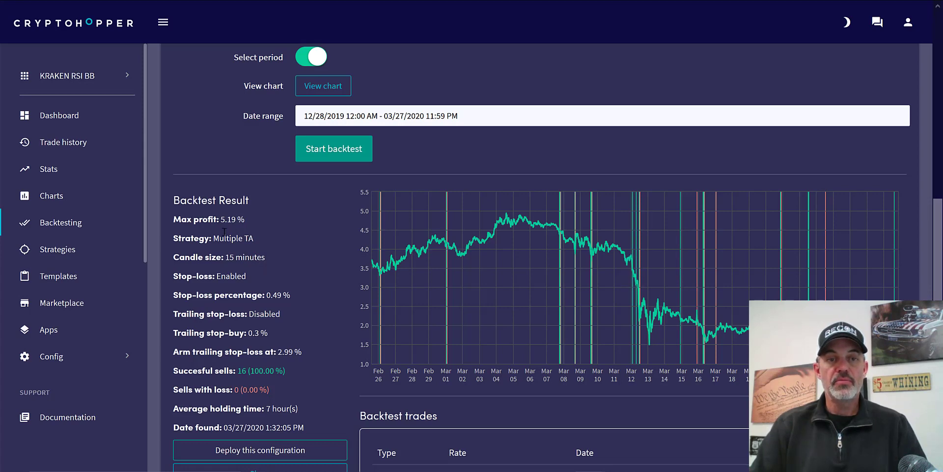
drag(221, 220, 264, 224)
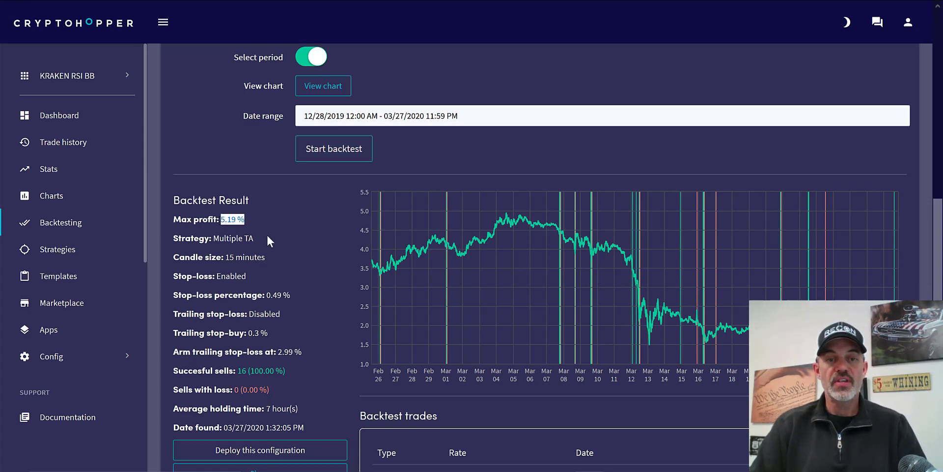
drag(935, 284, 915, 146)
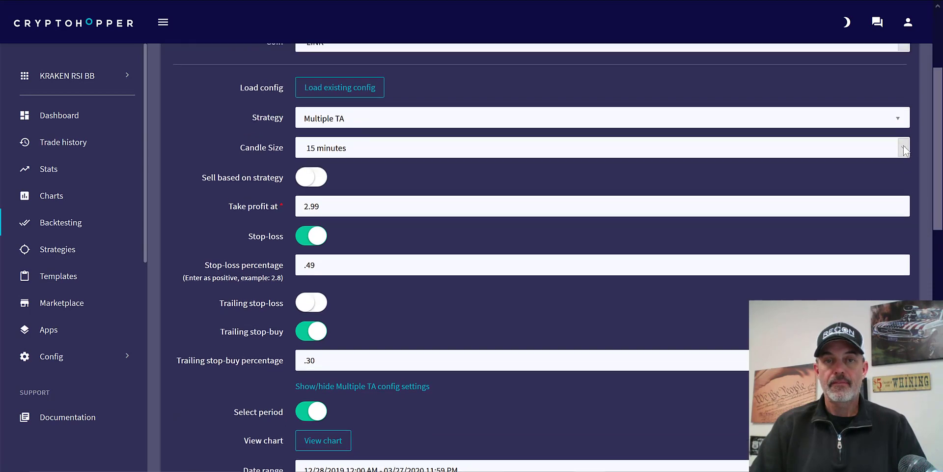
- Set the LINK backtest to 30-minute candles and run it
click(904, 147)
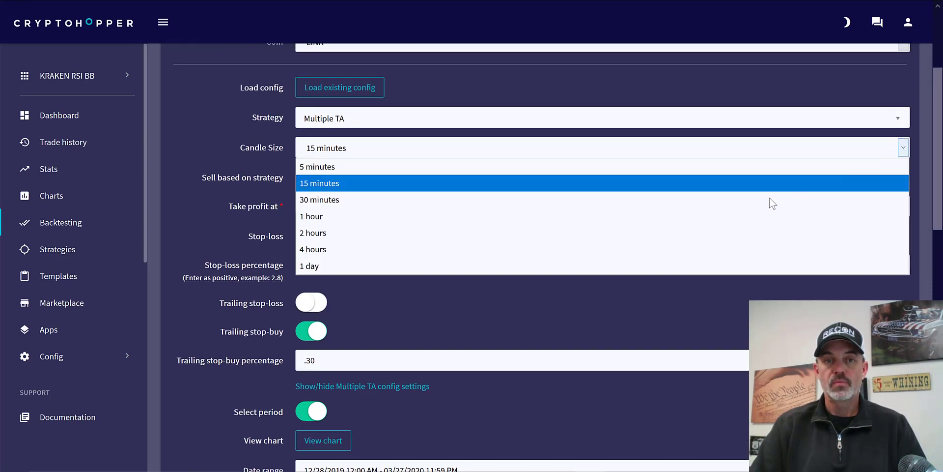
click(770, 199)
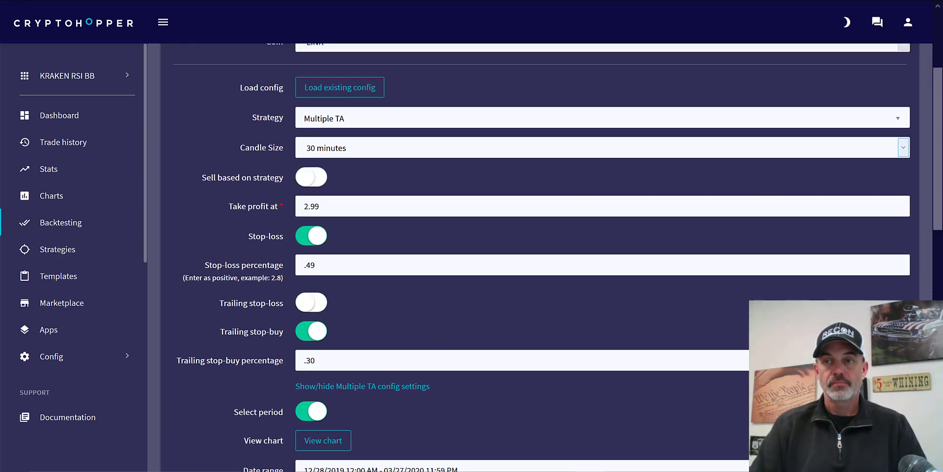
scroll(894, 196, down, 6)
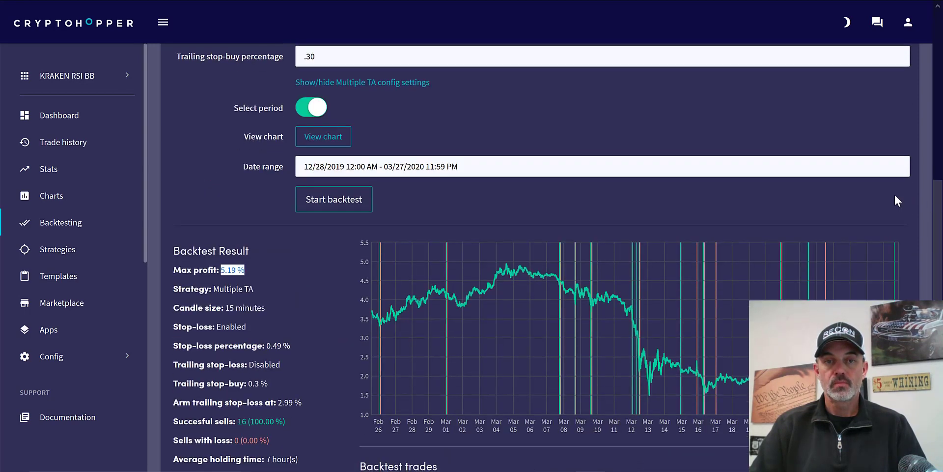
click(323, 195)
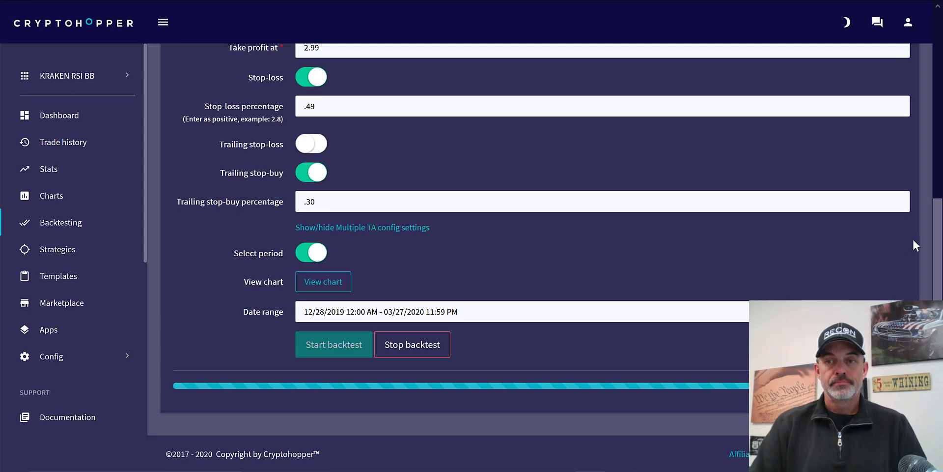
scroll(930, 212, down, 4)
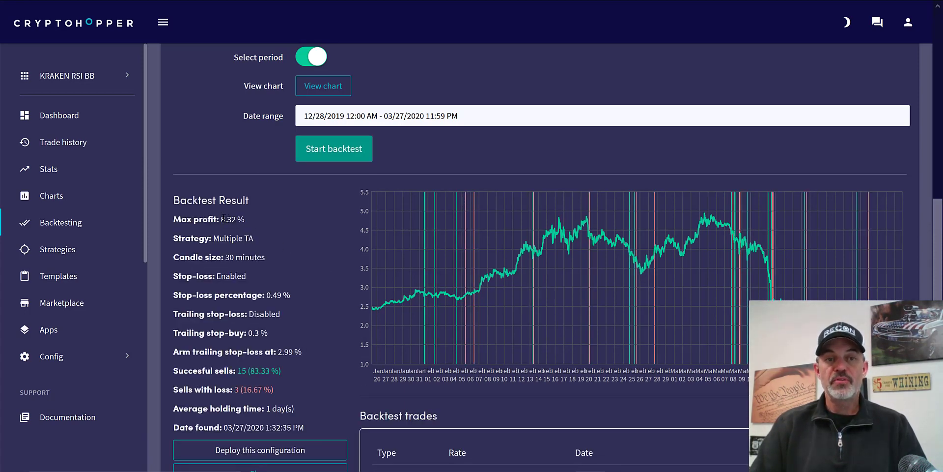
- Highlight the 8.32 % max profit and the 3 losing sells, then review the trades
drag(222, 219, 244, 216)
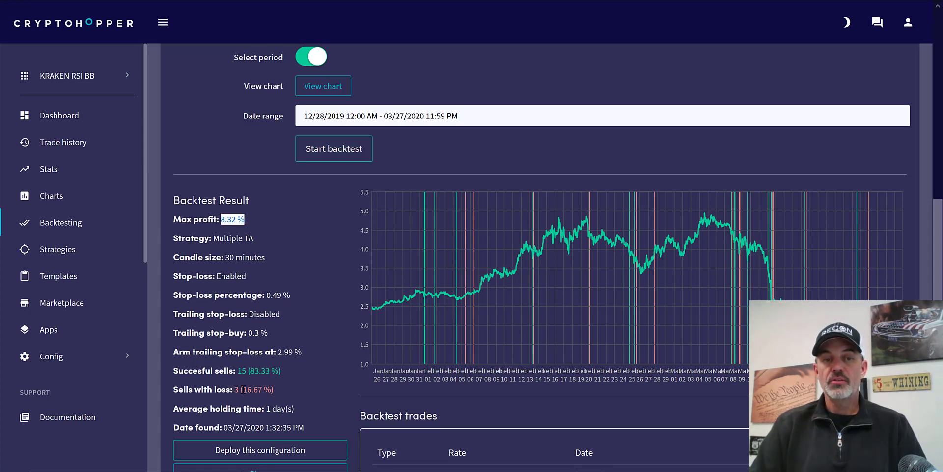
drag(234, 389, 281, 369)
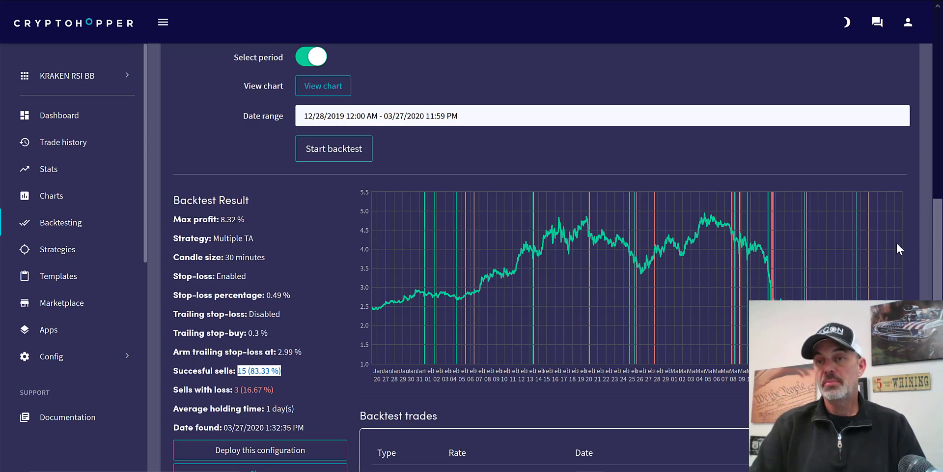
drag(934, 214, 939, 287)
scroll(938, 287, down, 1)
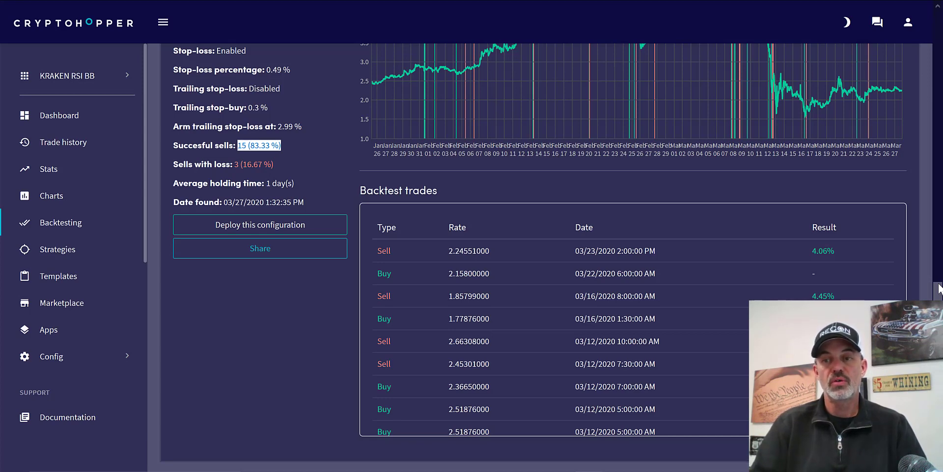
drag(938, 290, 940, 226)
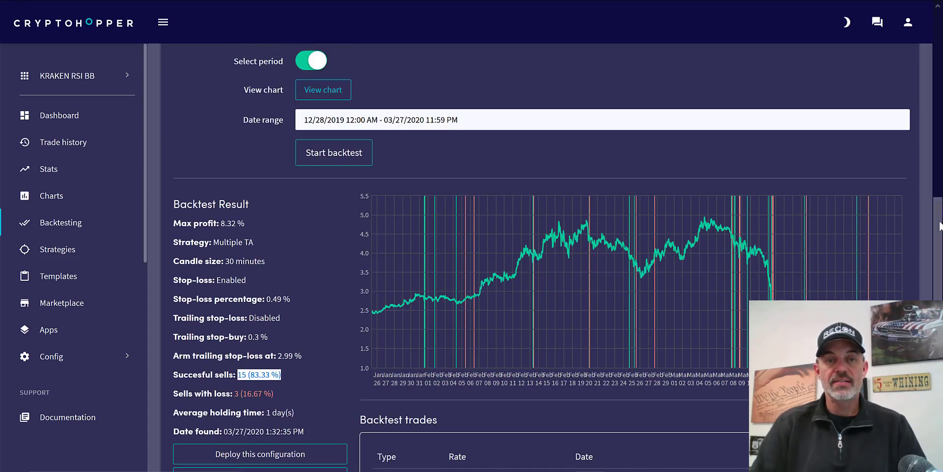
drag(940, 226, 935, 98)
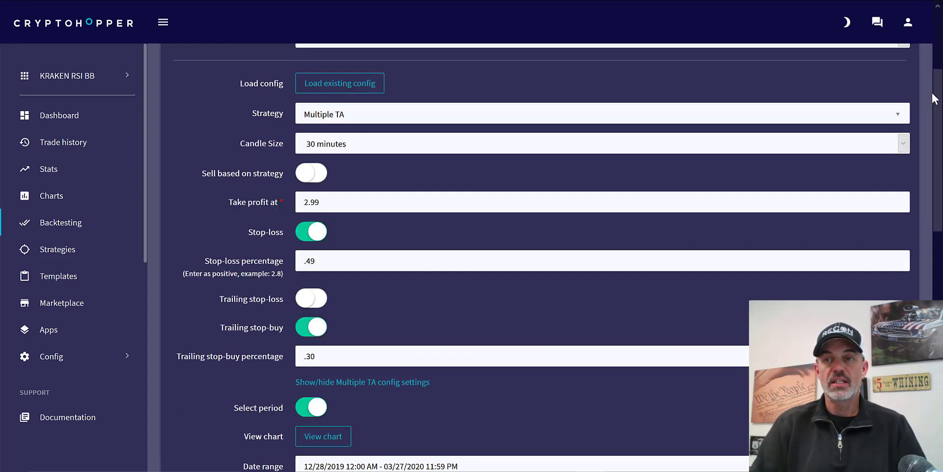
click(894, 143)
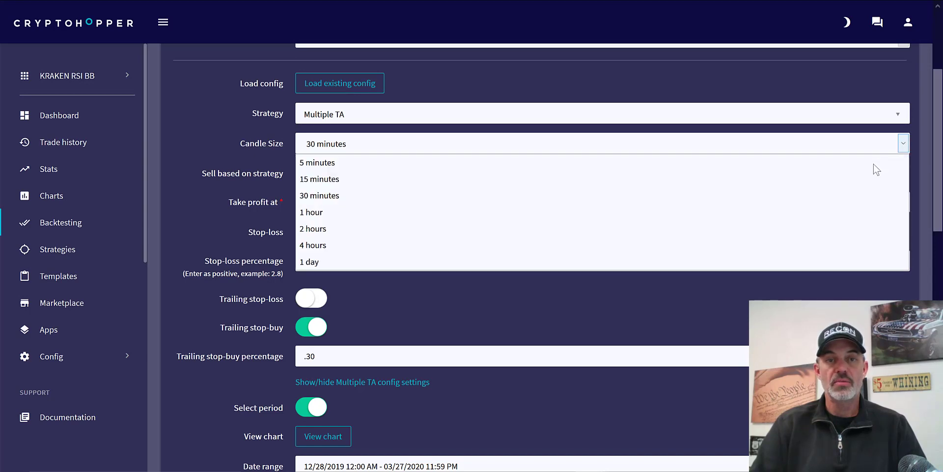
click(812, 213)
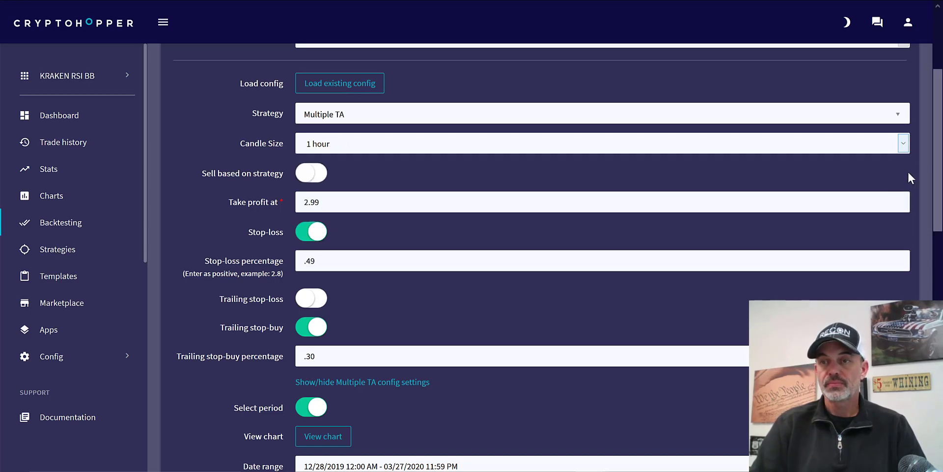
click(934, 264)
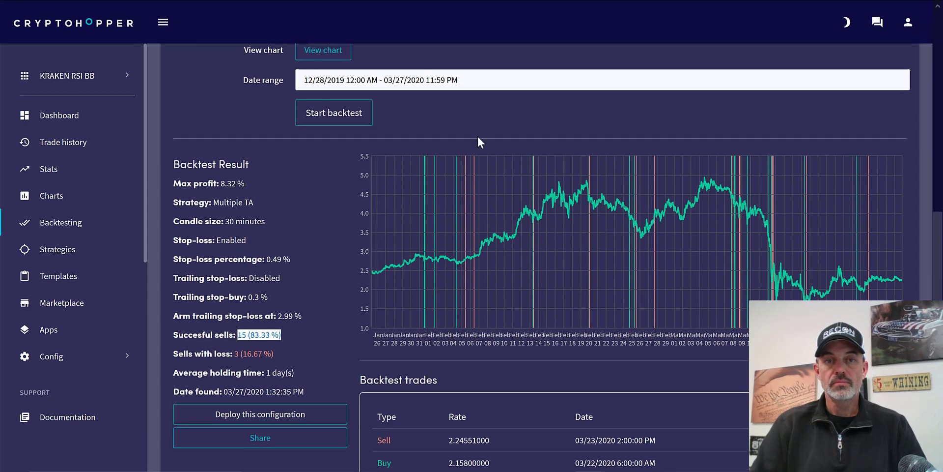
click(334, 113)
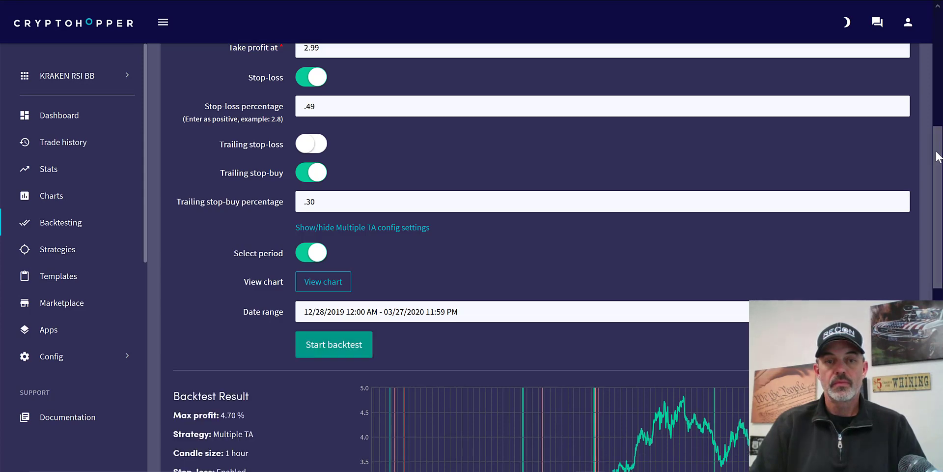
scroll(937, 207, down, 4)
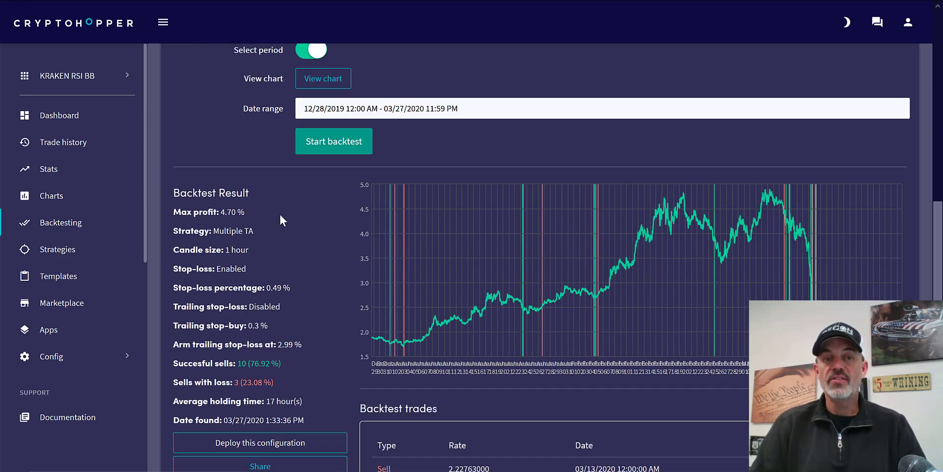
drag(221, 212, 264, 216)
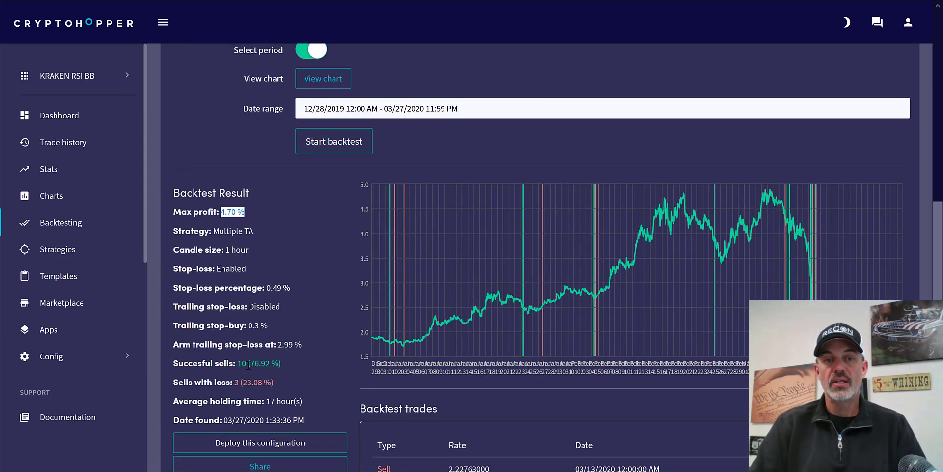
drag(242, 363, 241, 382)
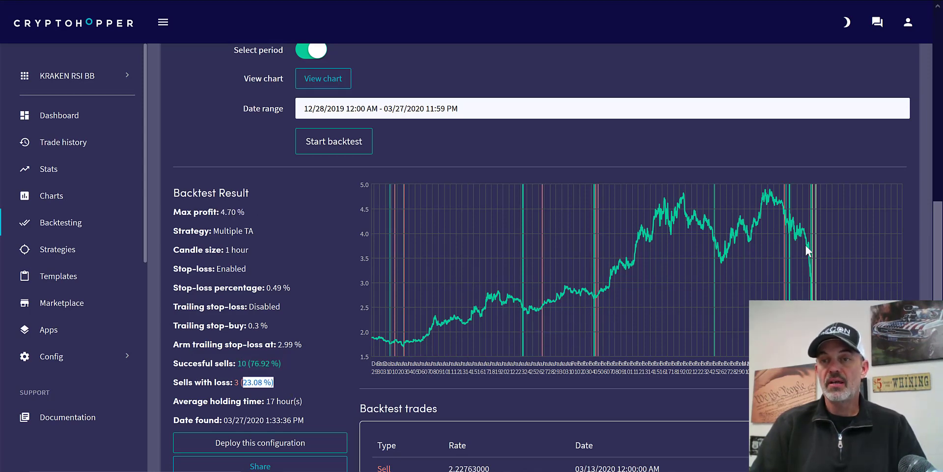
drag(939, 210, 941, 59)
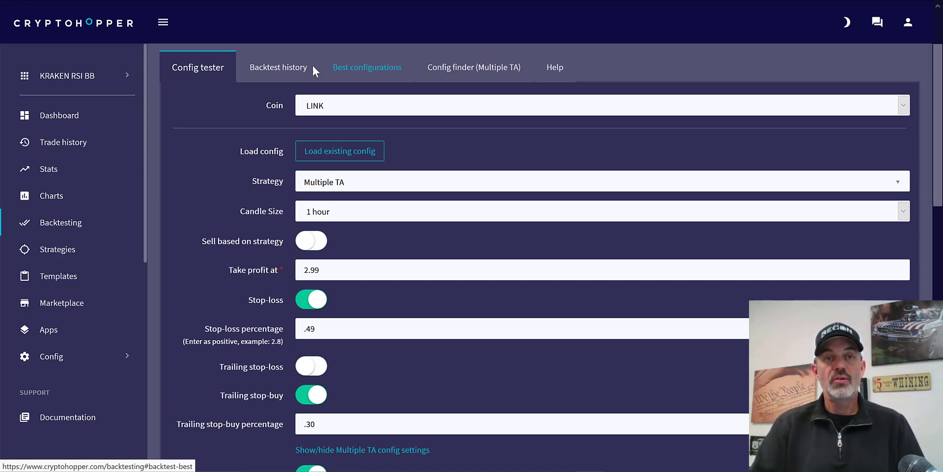
- Open Backtest history and mark the LINK 1-hour 4.70 % and 30-minute 8.32 % runs
click(295, 72)
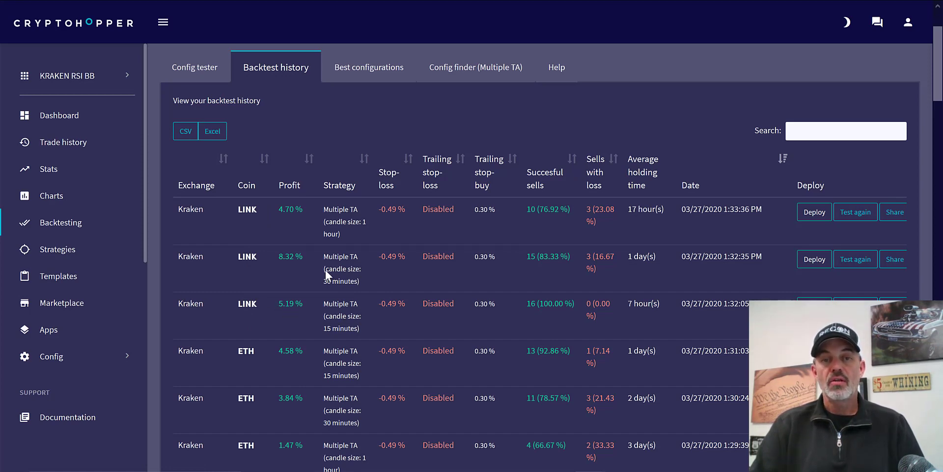
drag(323, 280, 360, 281)
drag(328, 221, 333, 222)
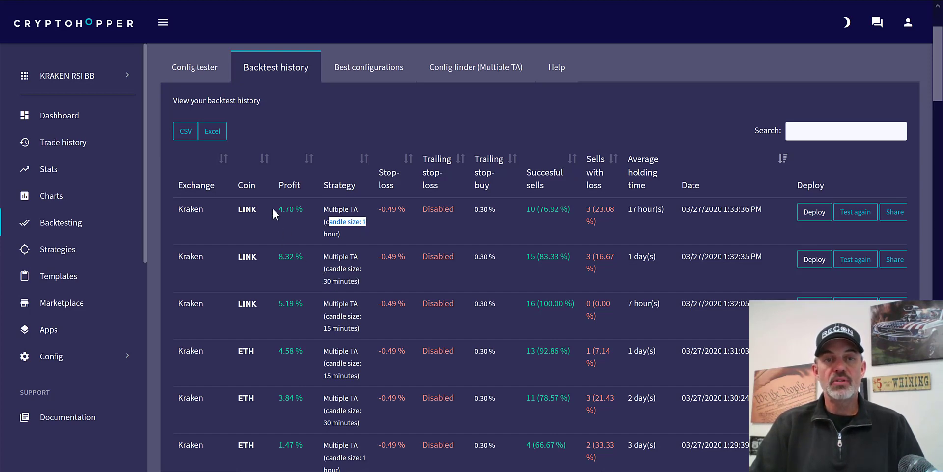
drag(278, 209, 302, 209)
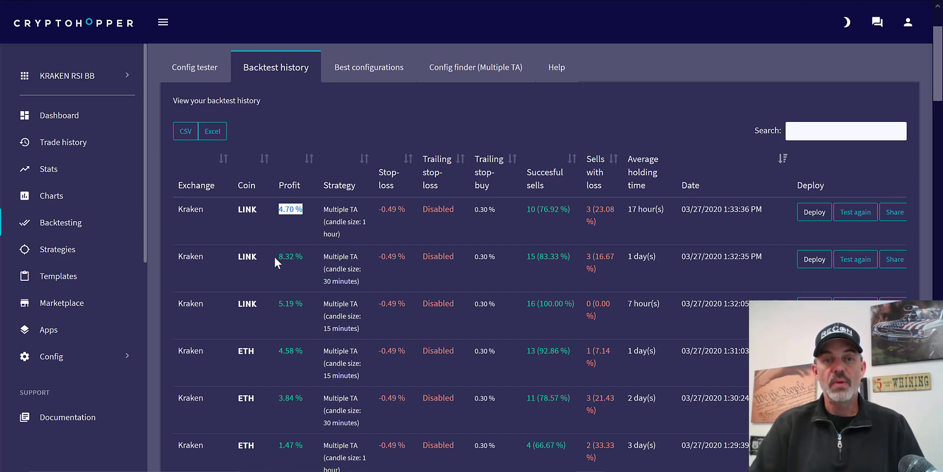
drag(274, 257, 303, 256)
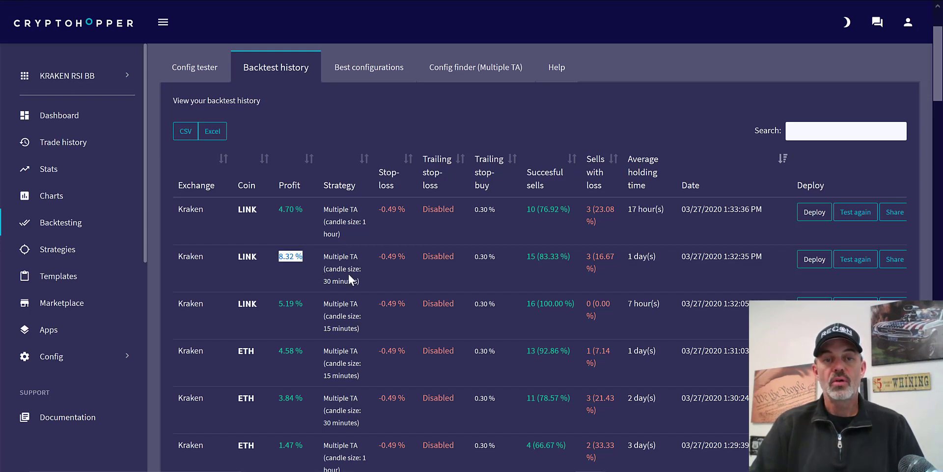
drag(362, 270, 355, 270)
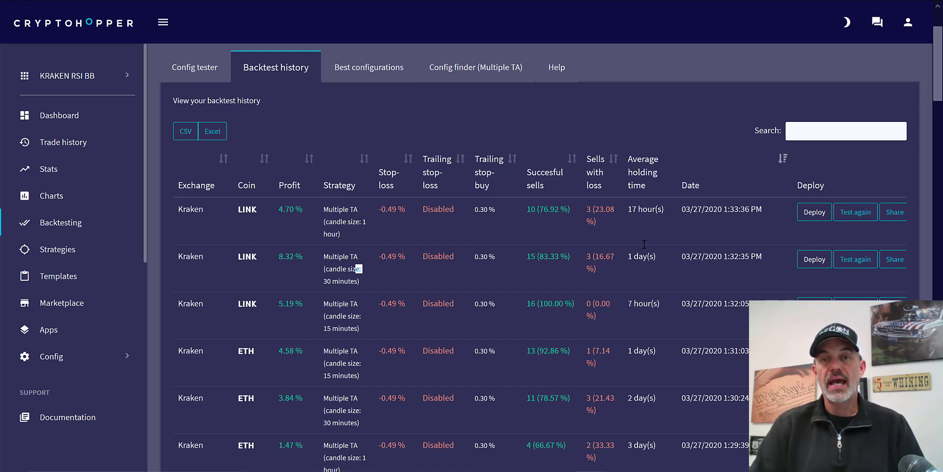
- Mark the holding times: 1 day (30-minute), 7 hours (15-minute), 17 hours (1-hour)
drag(630, 254, 656, 253)
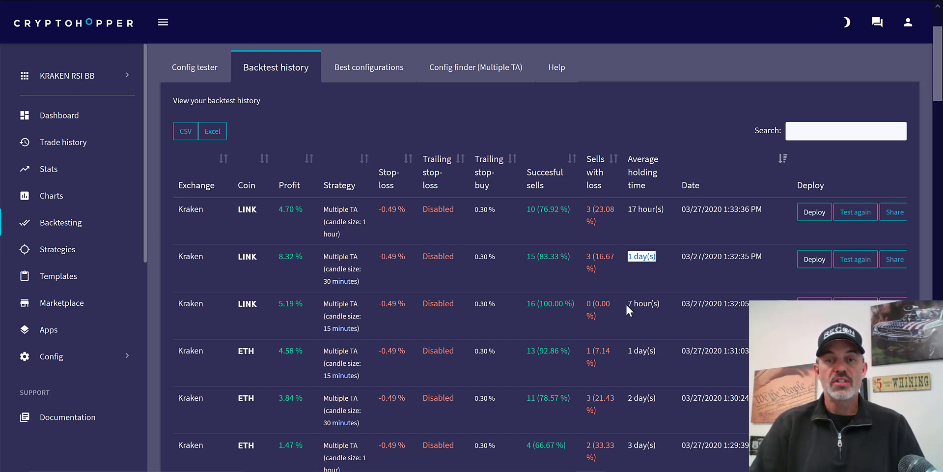
drag(628, 303, 661, 301)
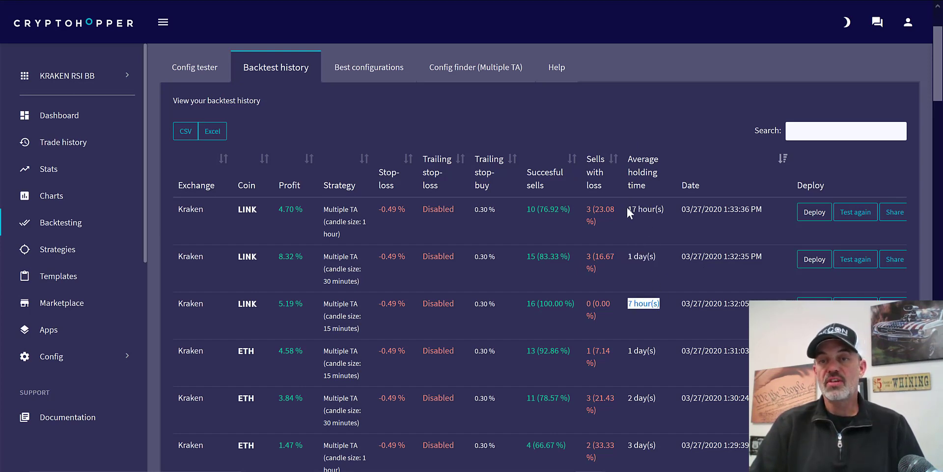
drag(627, 207, 661, 209)
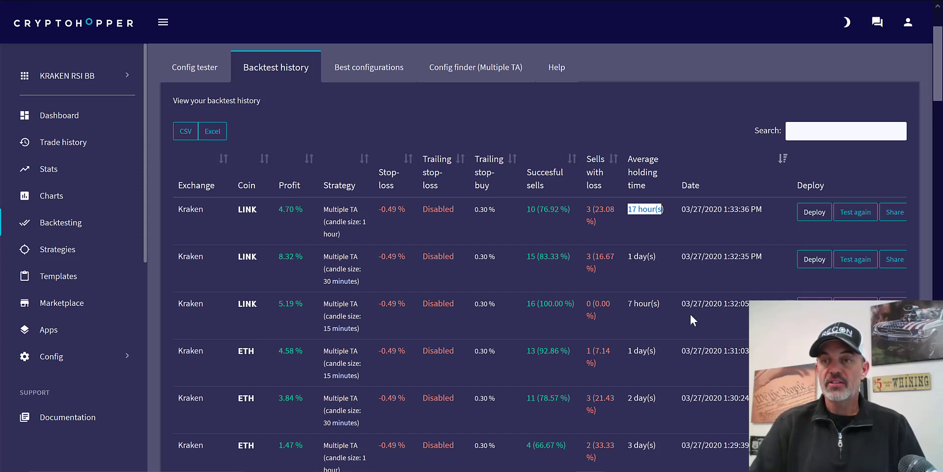
- Mark ETC's 9.38 % 1-hour profit and EOS's 3.49 % and 5.41 % profits further down
click(939, 112)
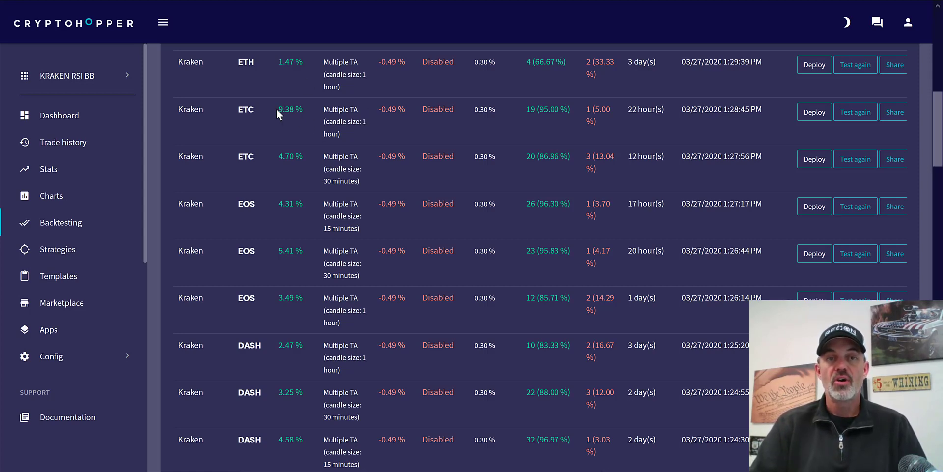
drag(276, 107, 341, 123)
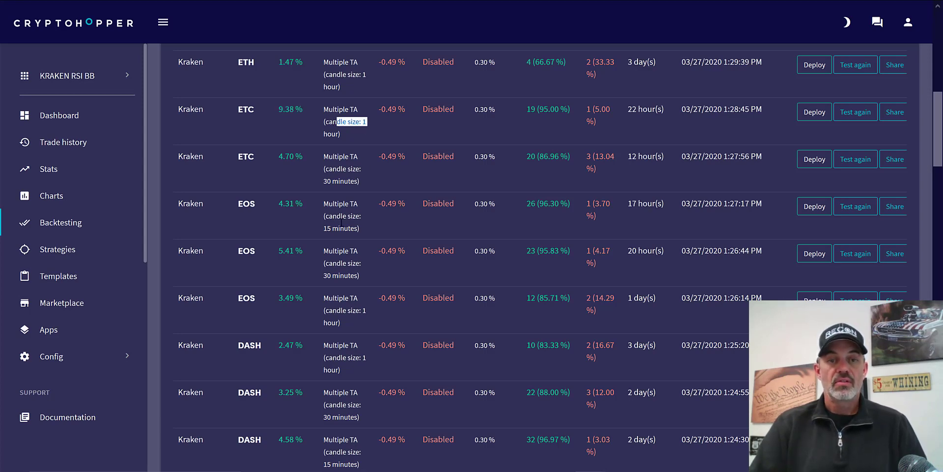
drag(283, 297, 310, 298)
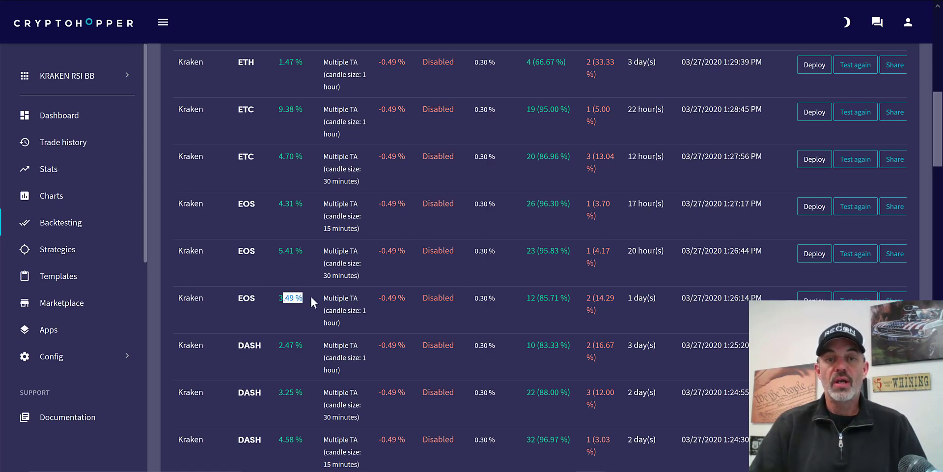
drag(284, 251, 314, 251)
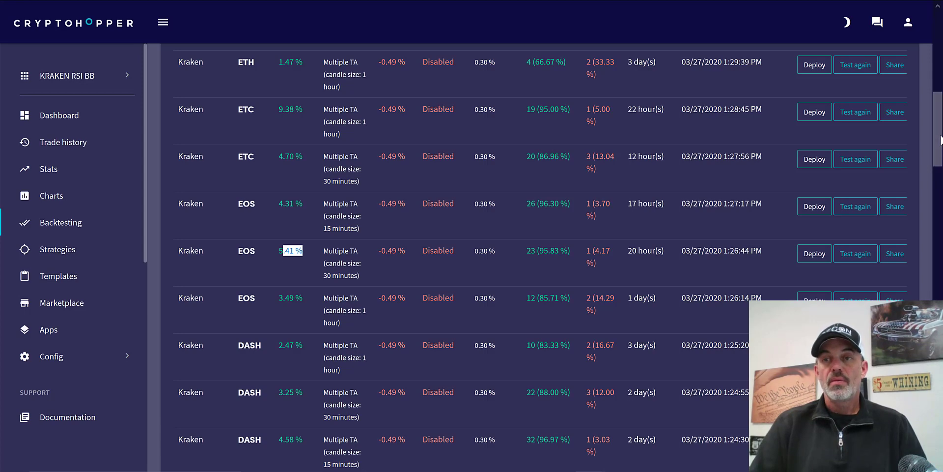
drag(937, 111, 935, 42)
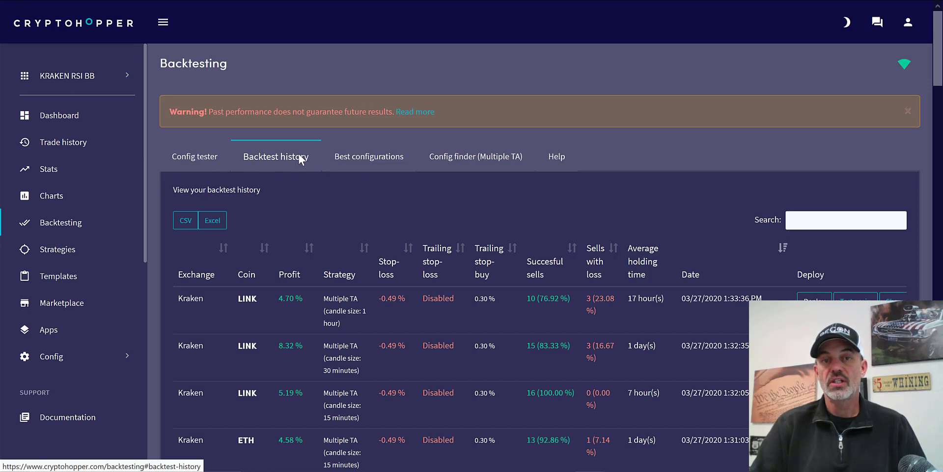
- Open Best configurations and mark BAT's 7.70 % profit and the BCH, BTC and DASH rows
click(377, 161)
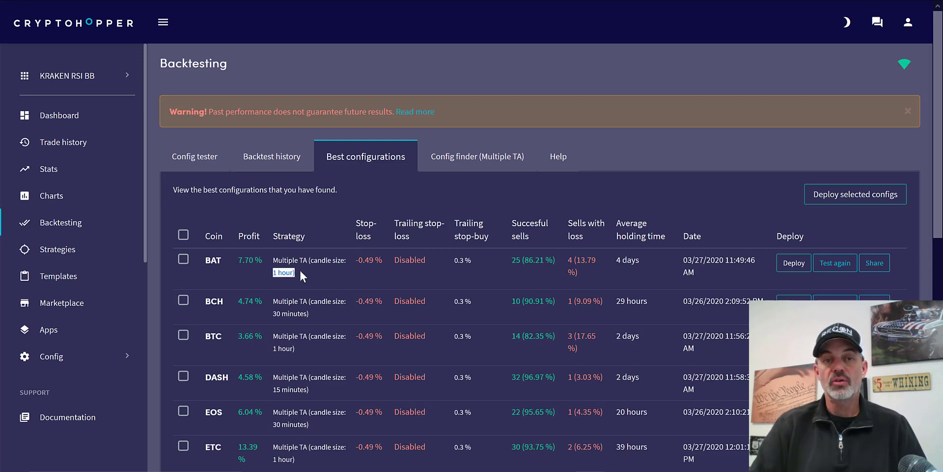
drag(239, 259, 262, 256)
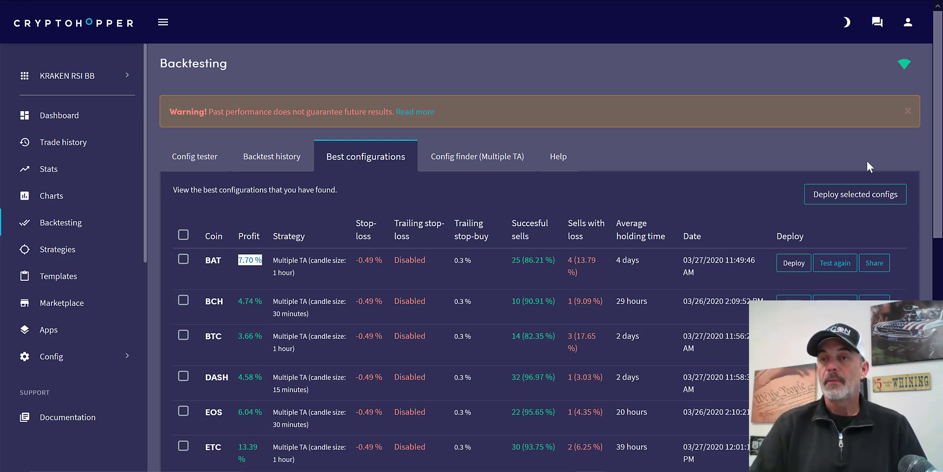
scroll(867, 164, down, 2)
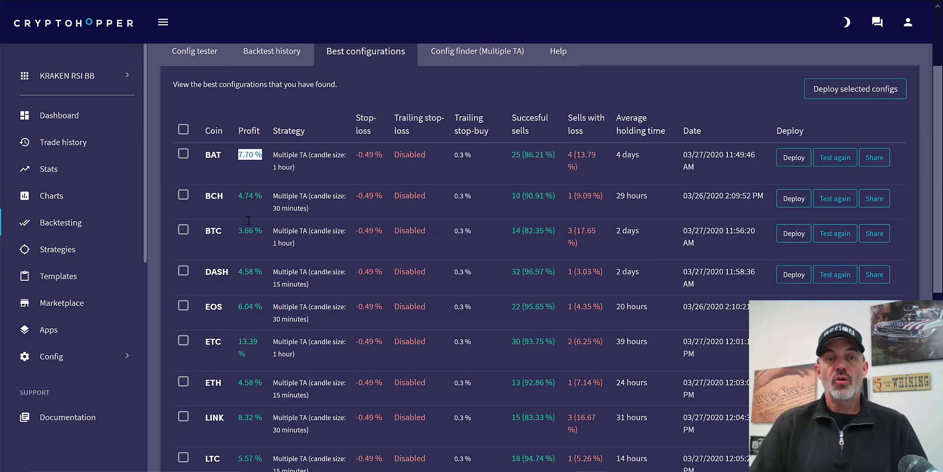
drag(250, 198, 251, 289)
click(252, 318)
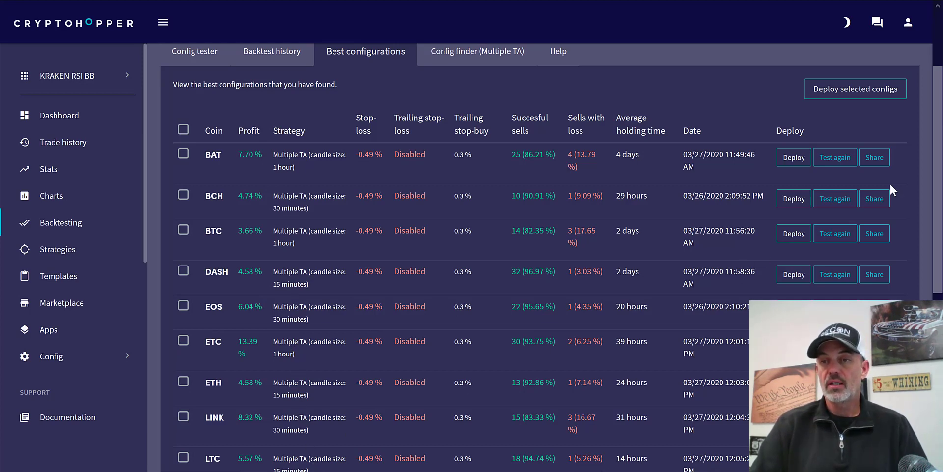
- Mark ETC's 13.39 % and LINK's 8.32 % profits, then BAT's 25 successful sells
scroll(936, 147, down, 1)
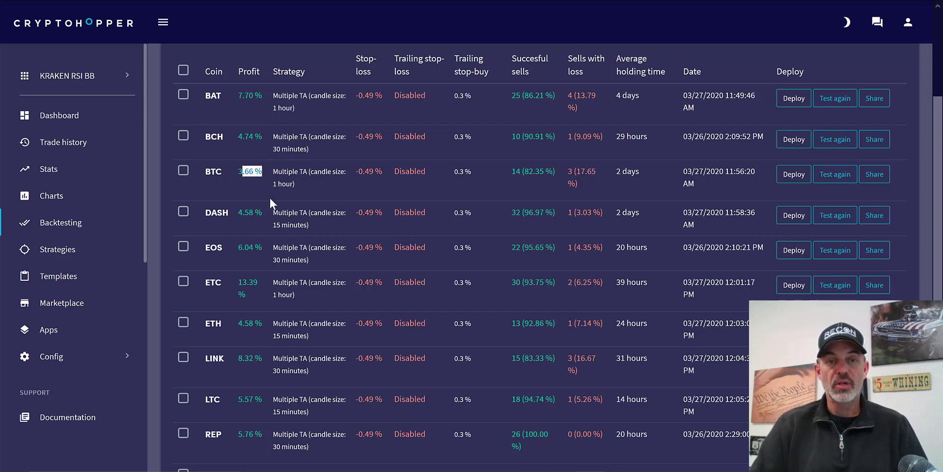
drag(234, 280, 261, 278)
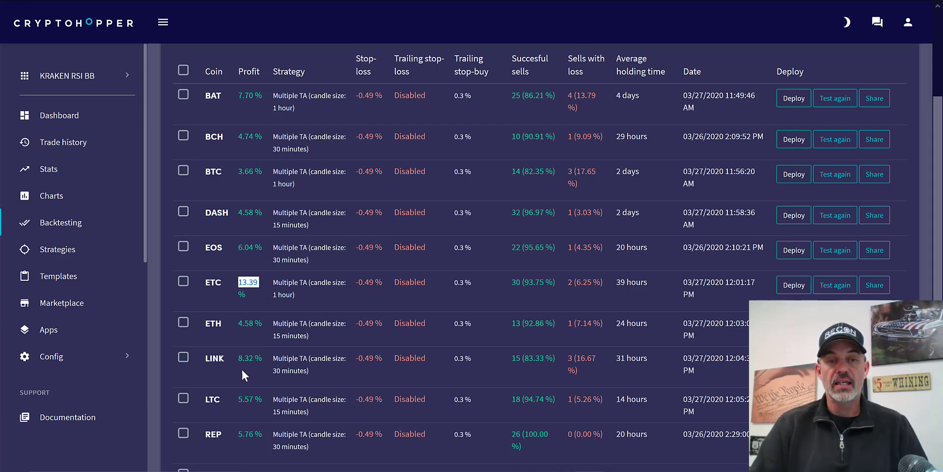
drag(241, 367, 253, 364)
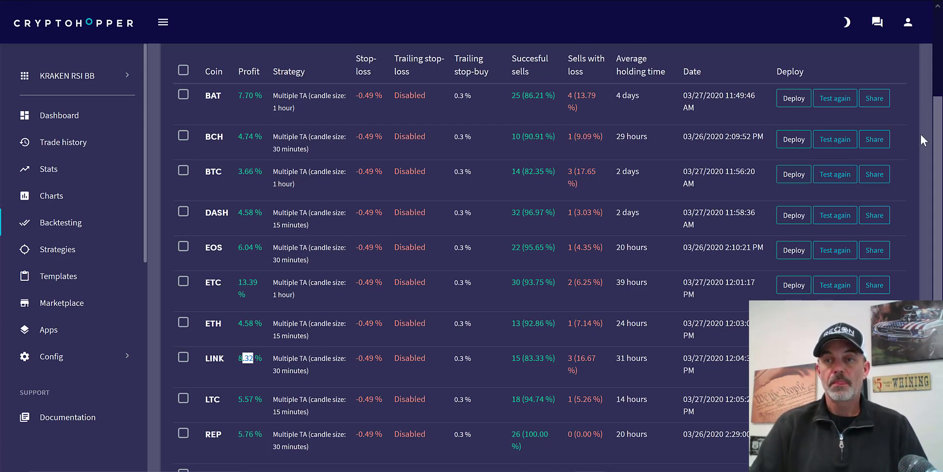
click(938, 36)
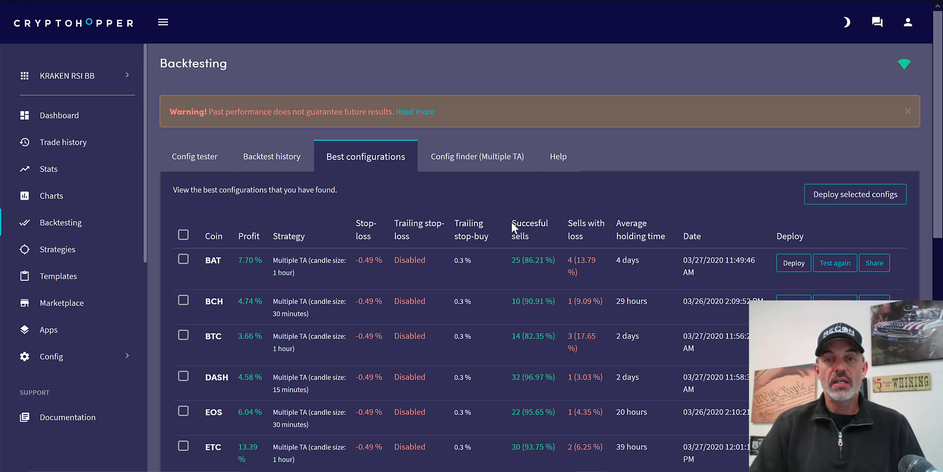
drag(511, 224, 541, 223)
drag(512, 262, 600, 253)
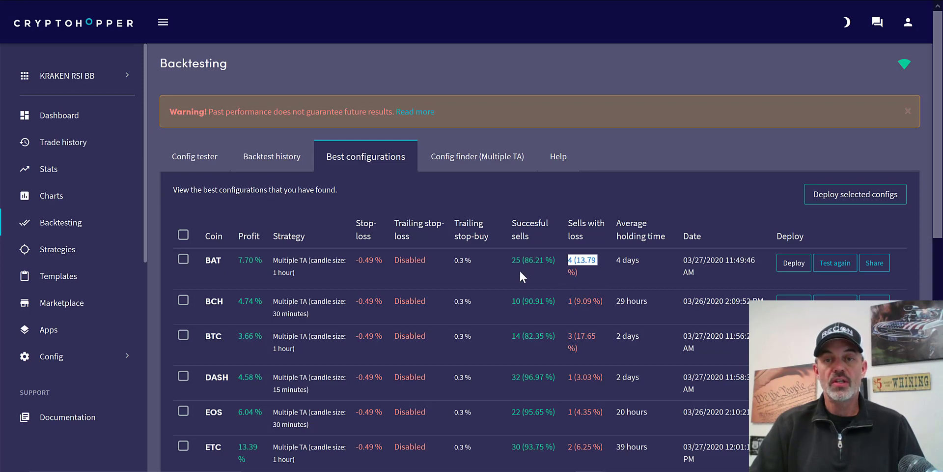